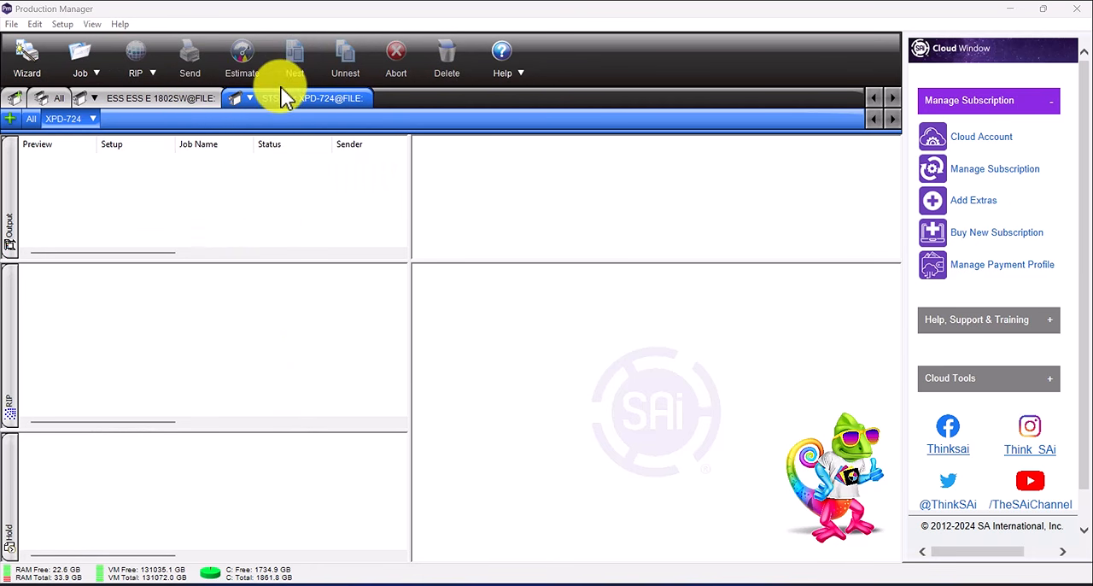
- Switch to Photoshop to view the daisy artwork, and return to Production Manager
drag(270, 89, 321, 98)
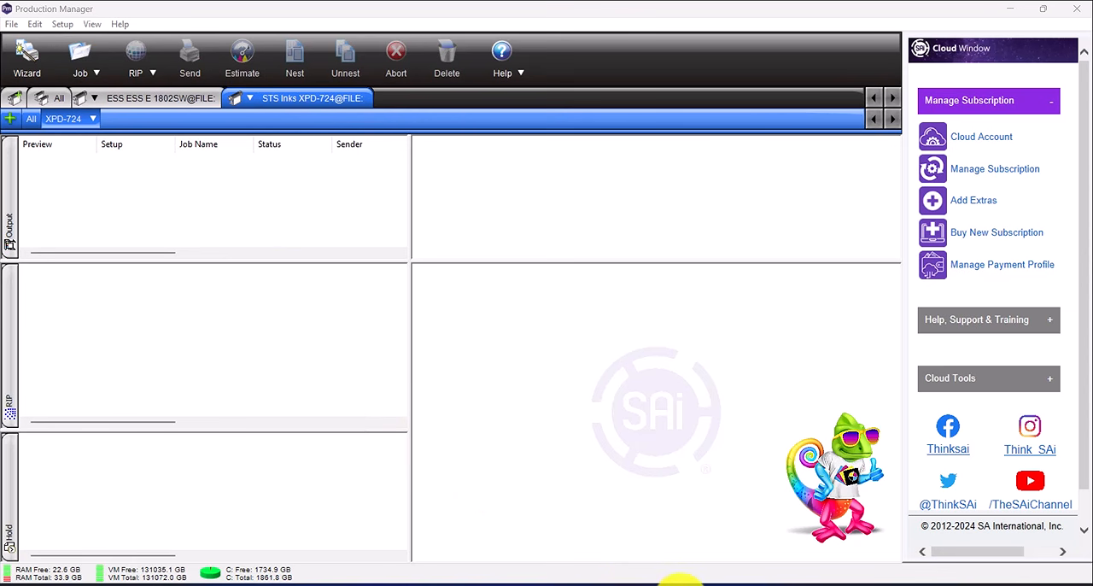
click(688, 583)
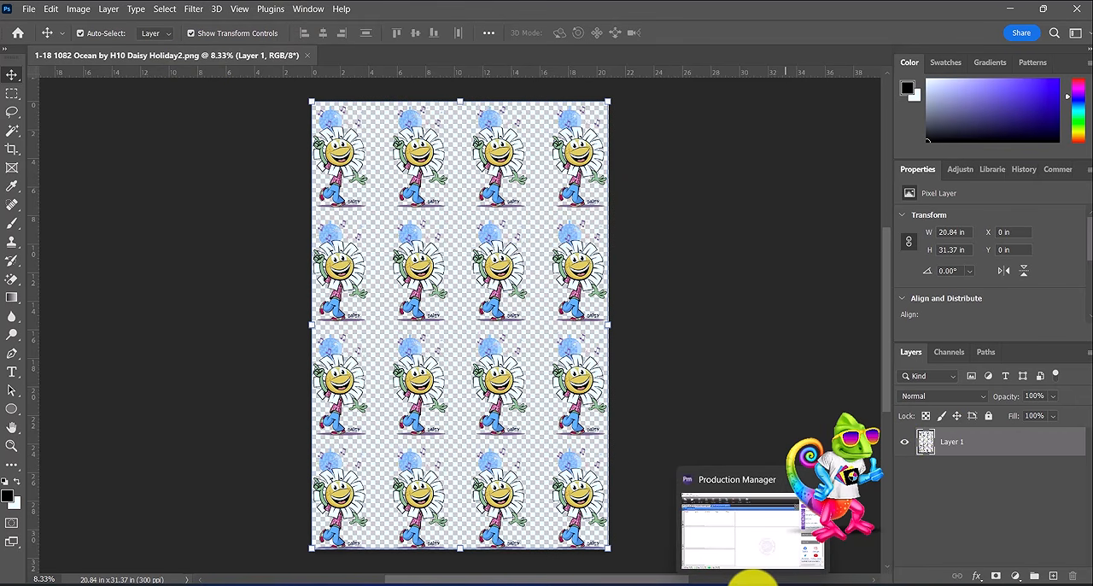
click(757, 574)
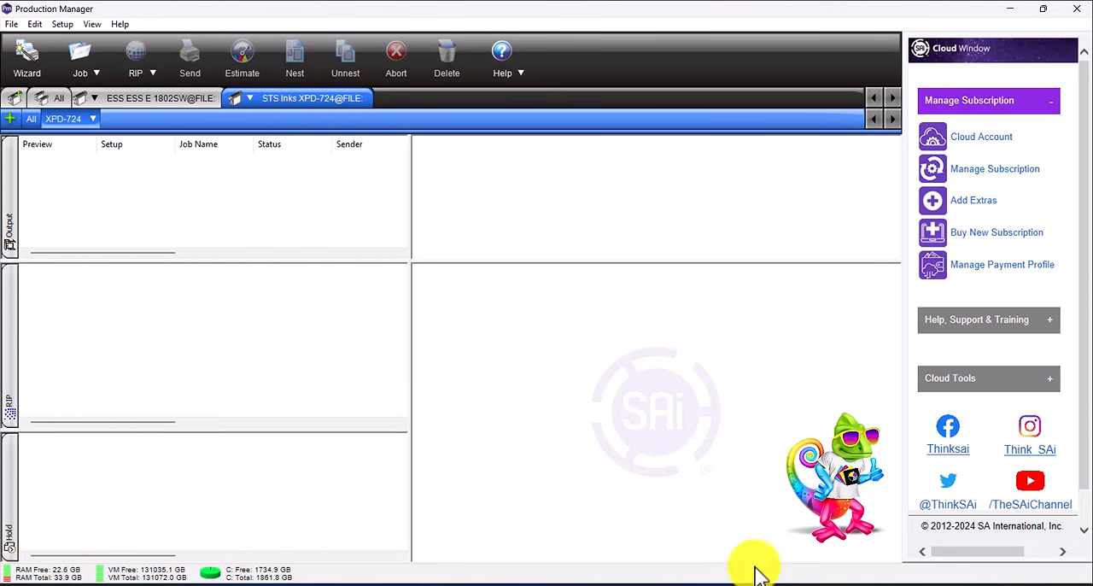
- Add the file 1-18 1082 Ocean by H10 Daisy Holiday2.png as a job using the XPD-724 setup
click(81, 57)
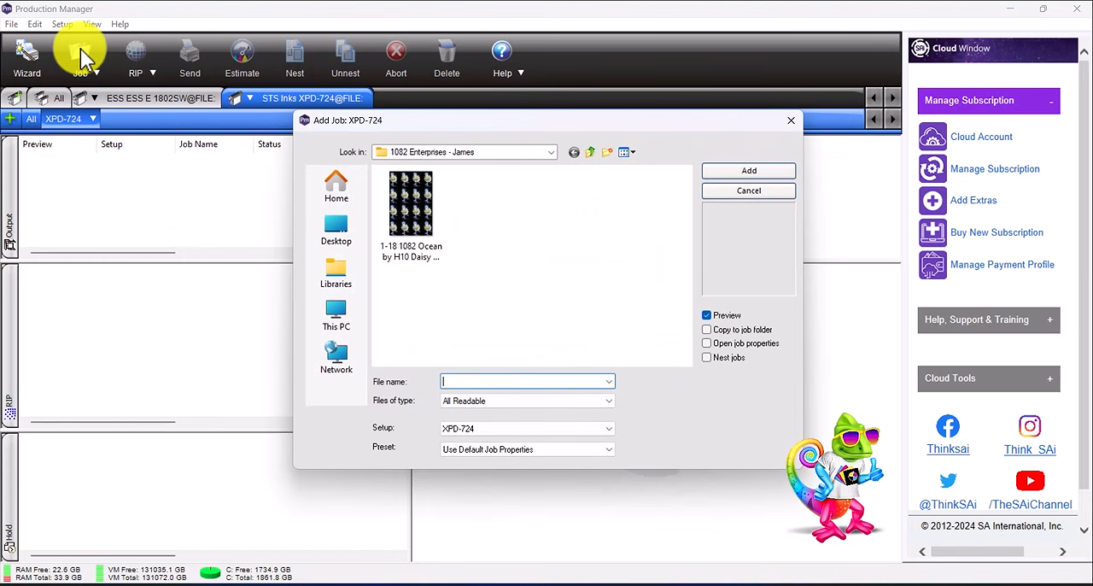
click(401, 218)
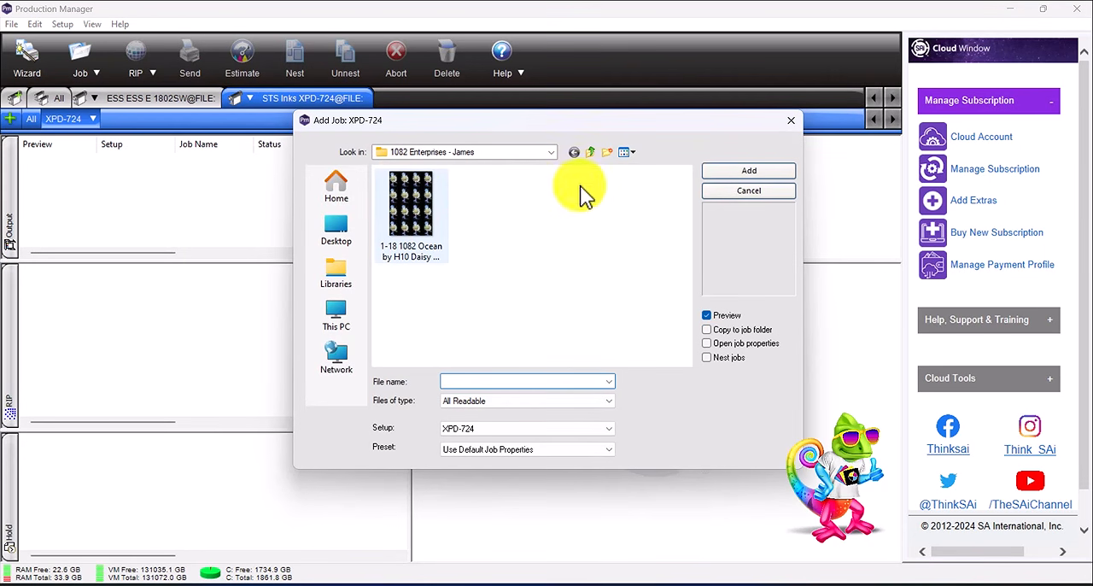
click(748, 173)
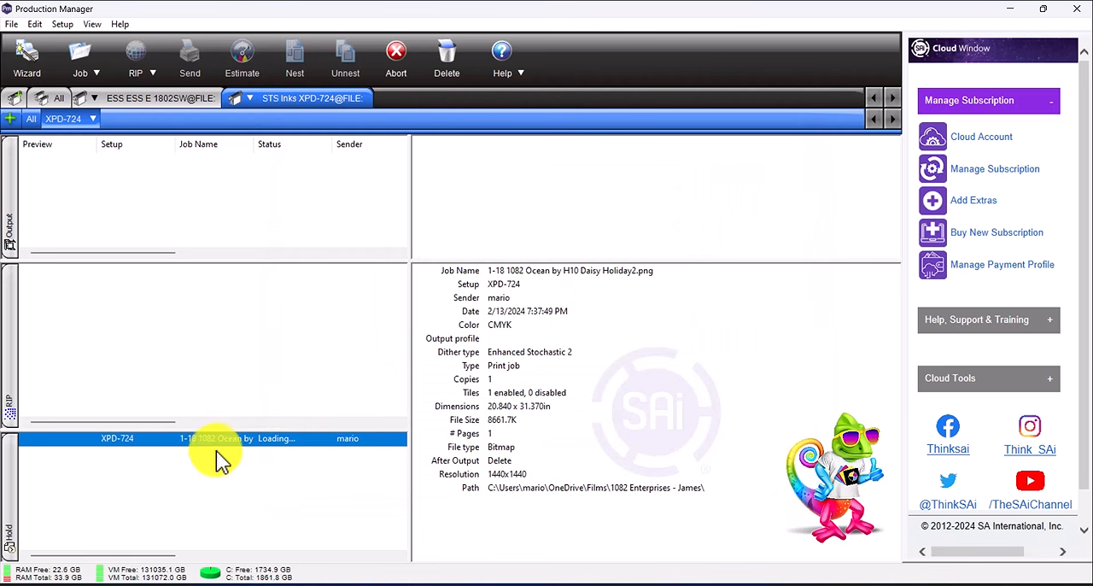
- Open the added job's properties and set the media width to 23.50 in
double_click(271, 439)
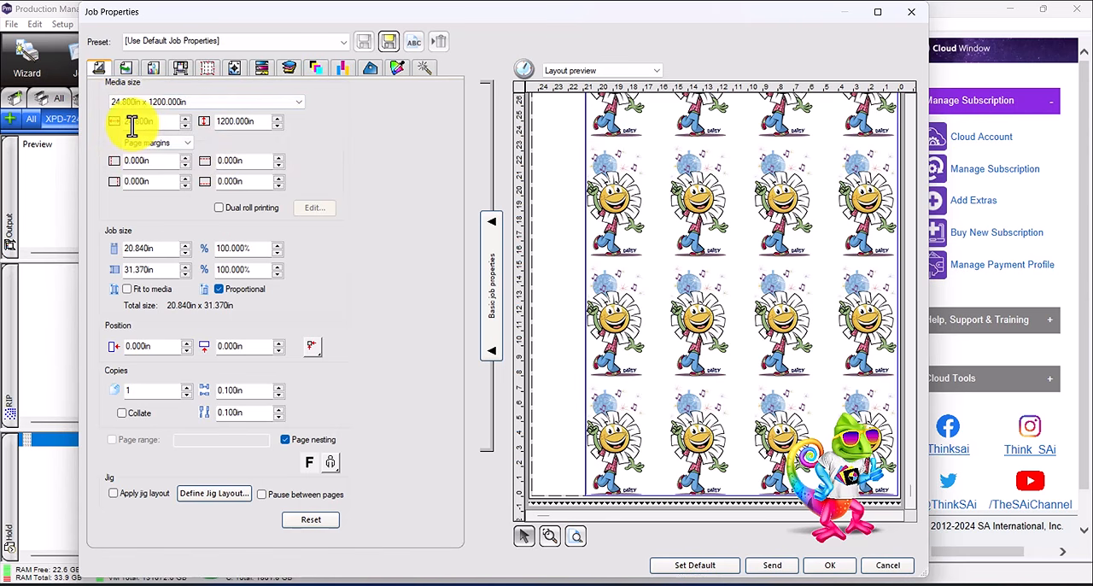
drag(158, 122, 80, 122)
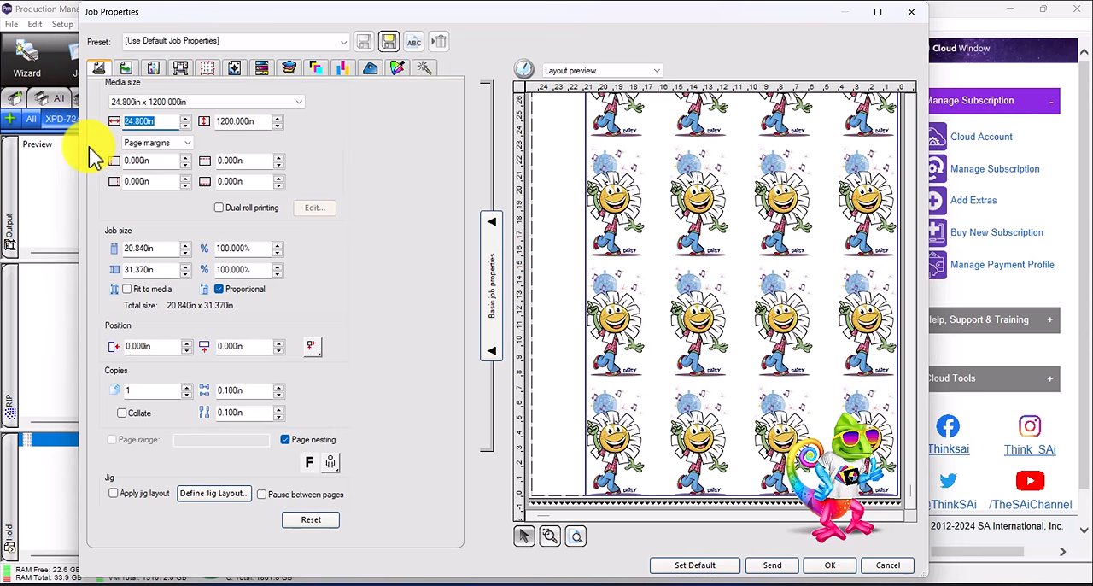
text(23.50)
key(Tab)
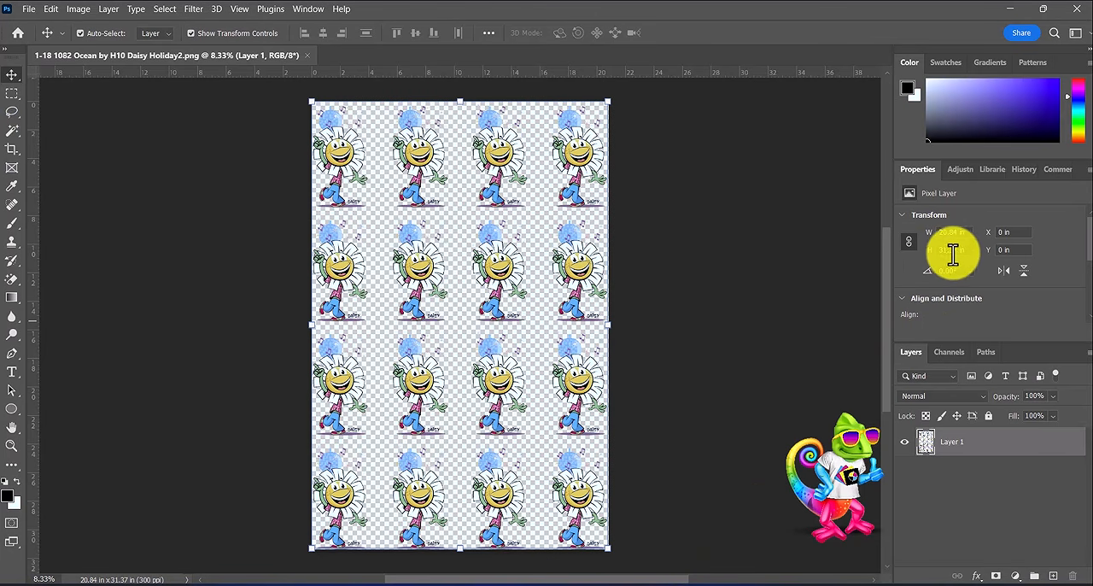
- Try scaling the job by its percent width, and return it to 100%
mouse_move(724, 584)
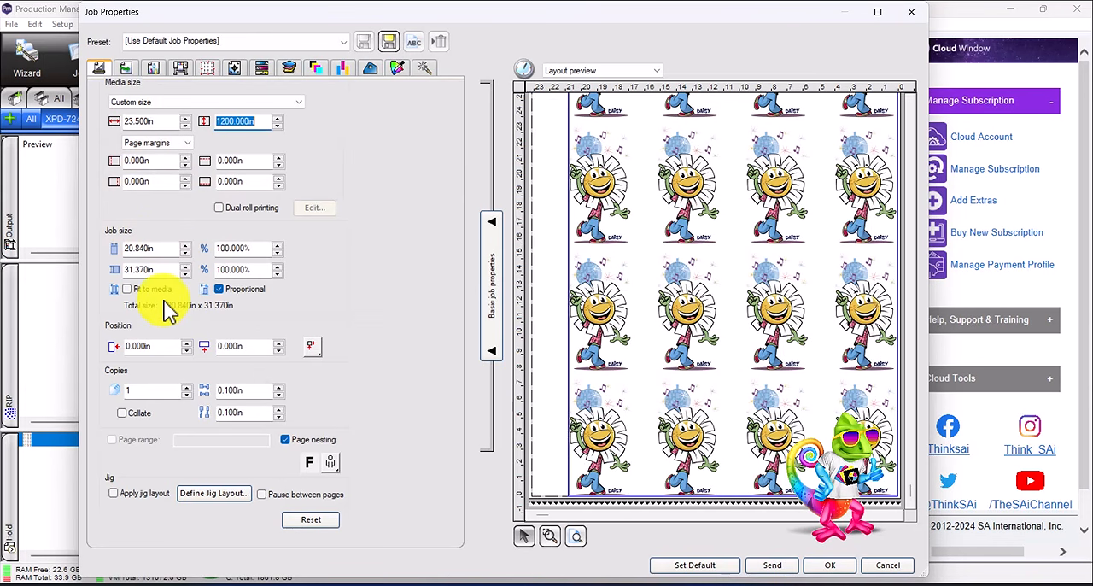
click(277, 244)
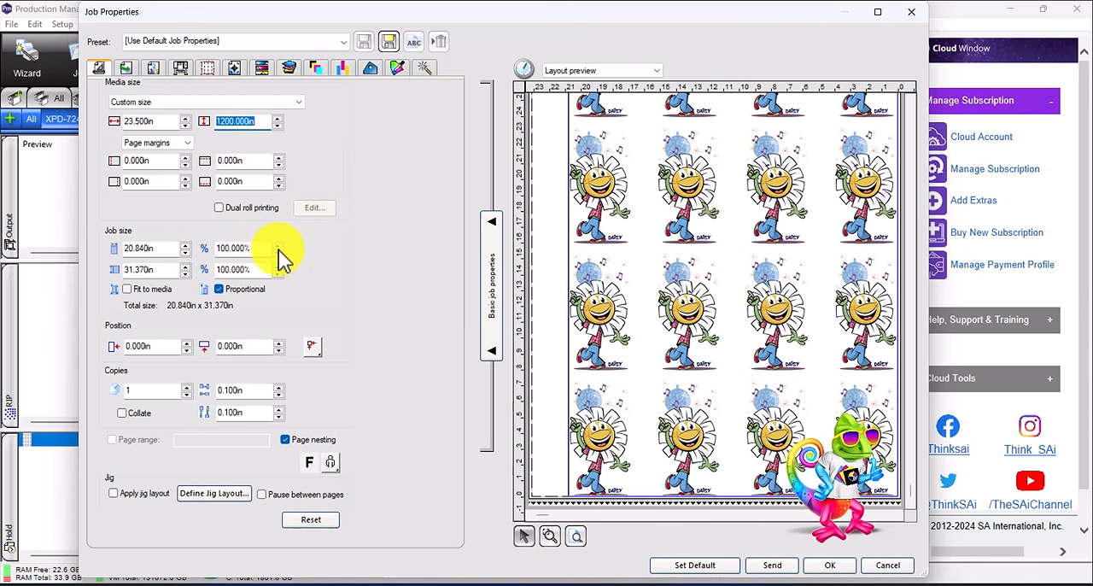
click(277, 244)
click(277, 253)
click(277, 253)
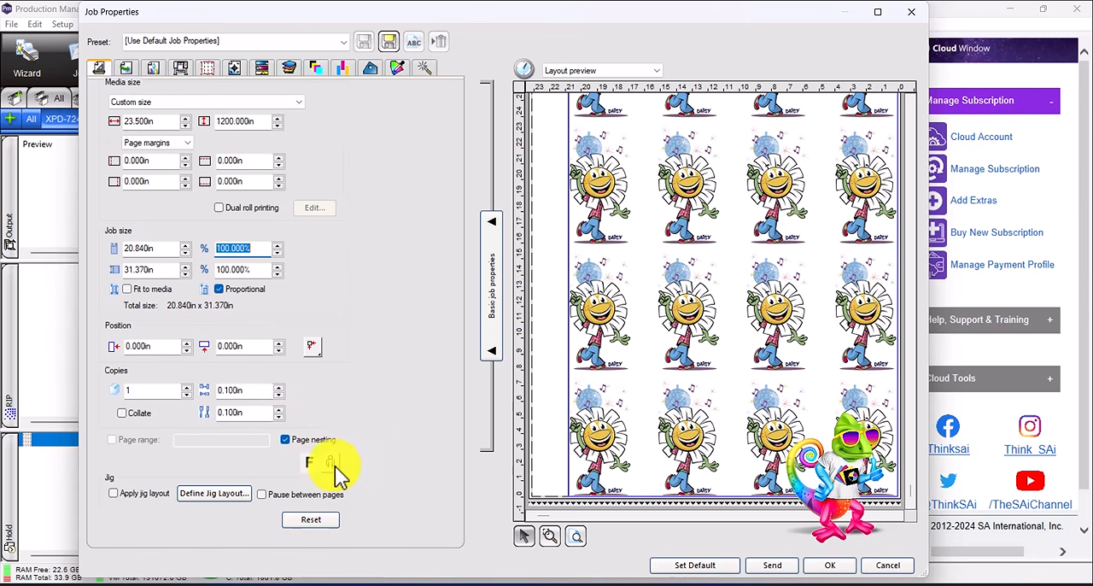
- Mirror the job's artwork
click(308, 463)
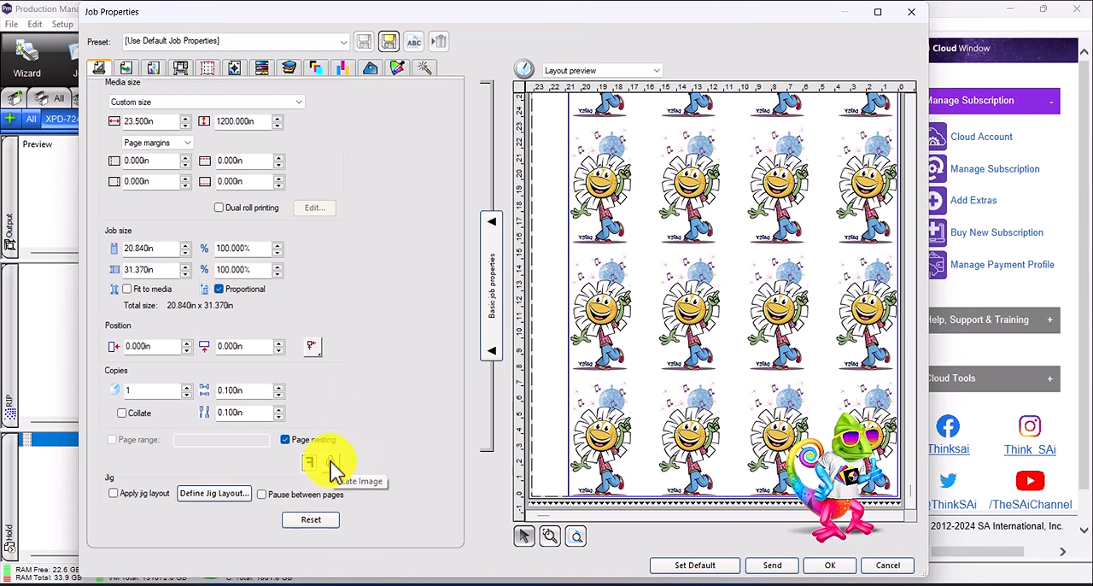
- Try rotating the mirrored artwork sideways, and restore its upright orientation
click(331, 464)
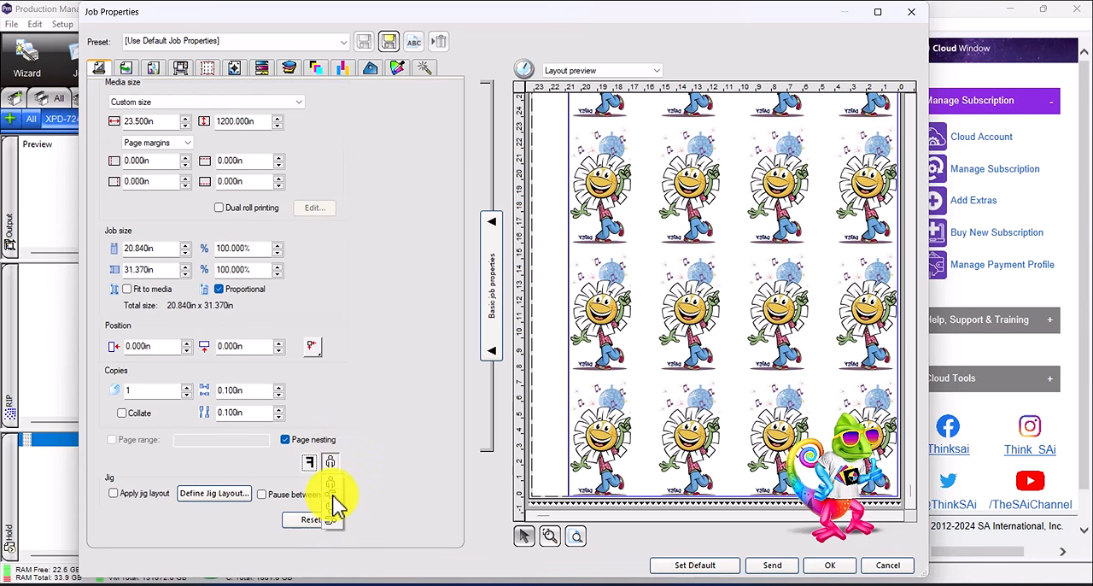
click(336, 504)
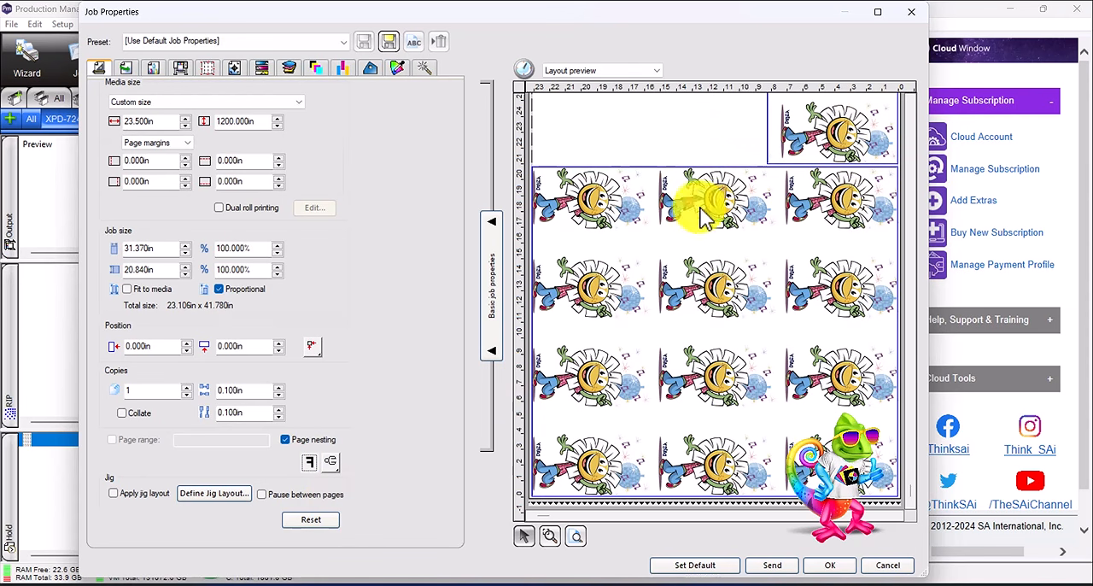
click(335, 461)
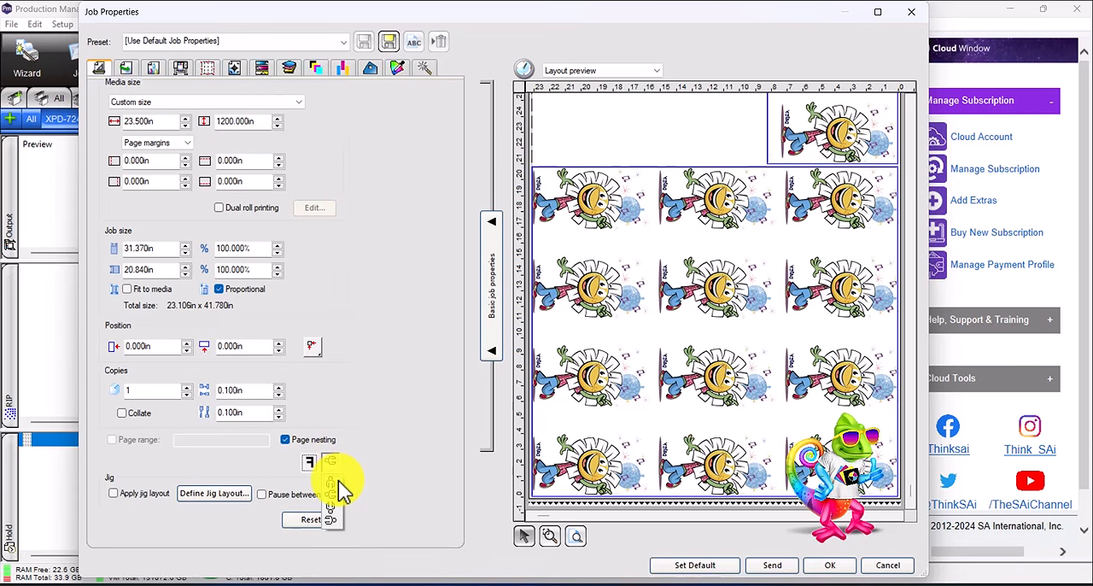
click(339, 481)
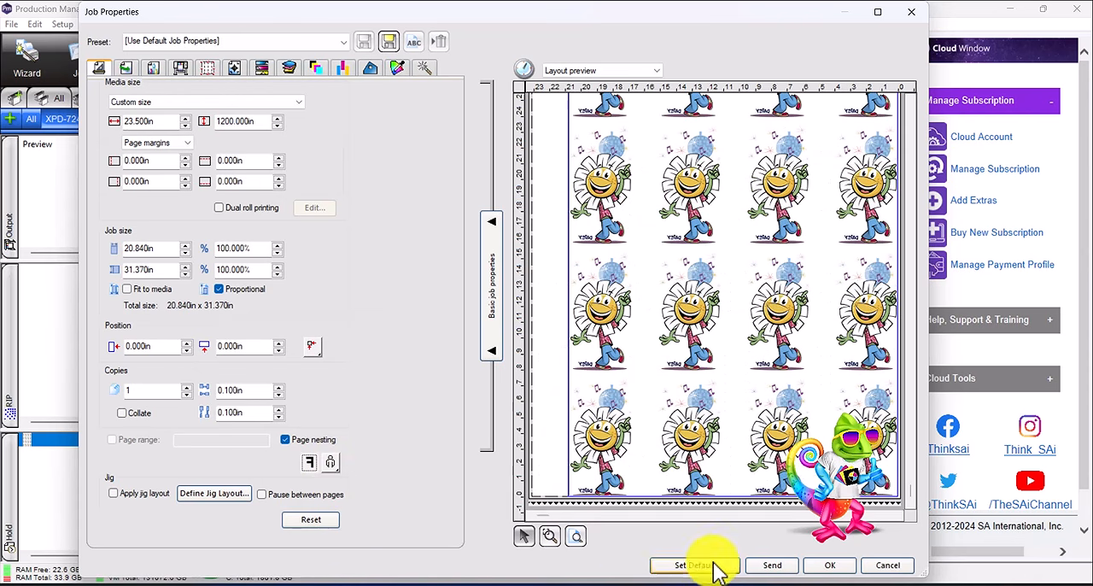
- Check the original artwork's orientation in Photoshop, and return to the job properties
click(693, 584)
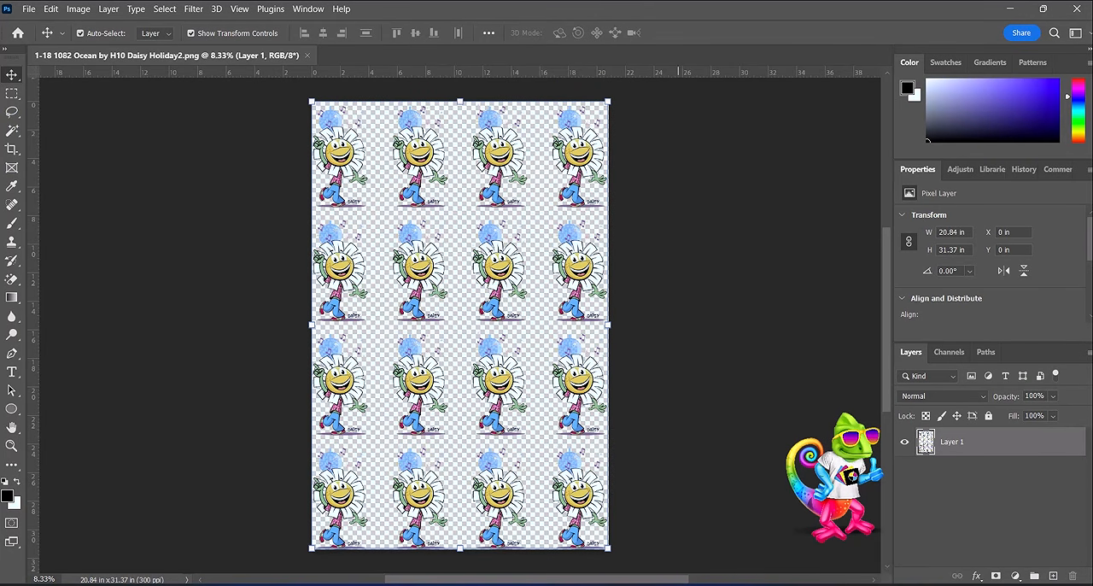
click(744, 583)
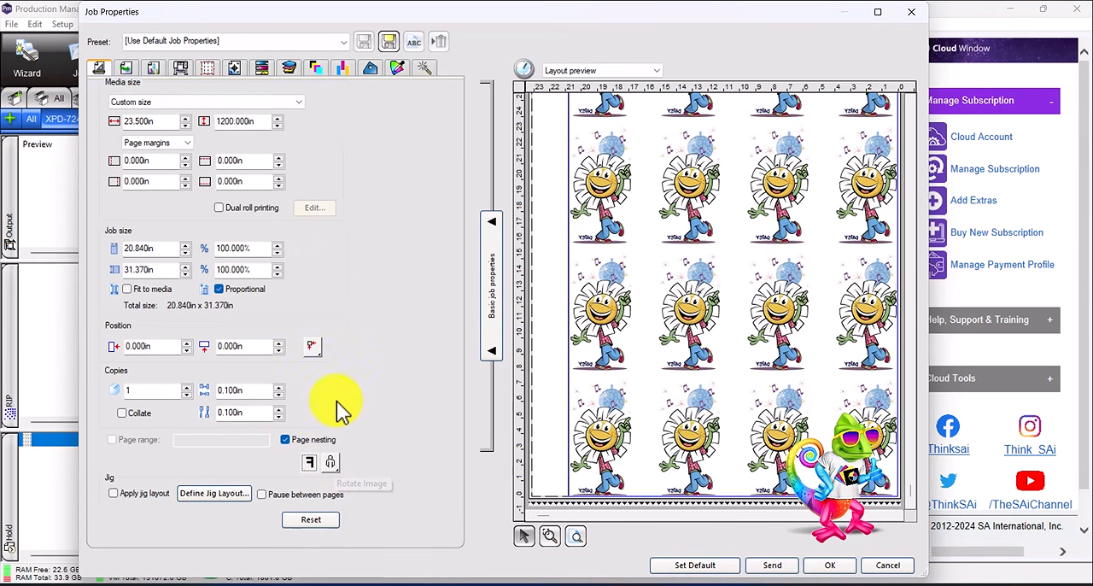
- Set the job to Hold after output
click(126, 69)
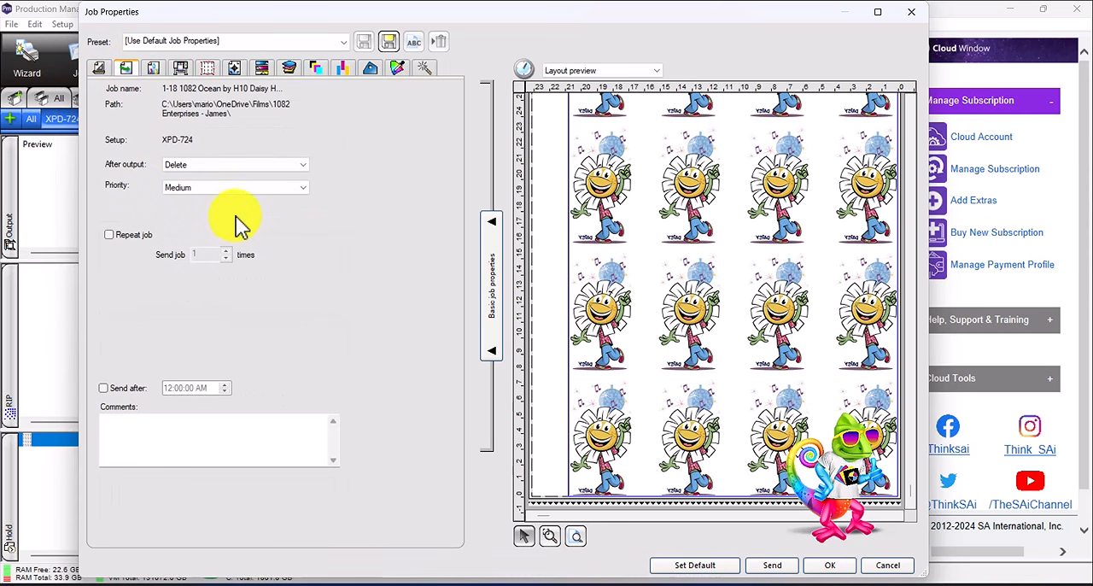
click(195, 167)
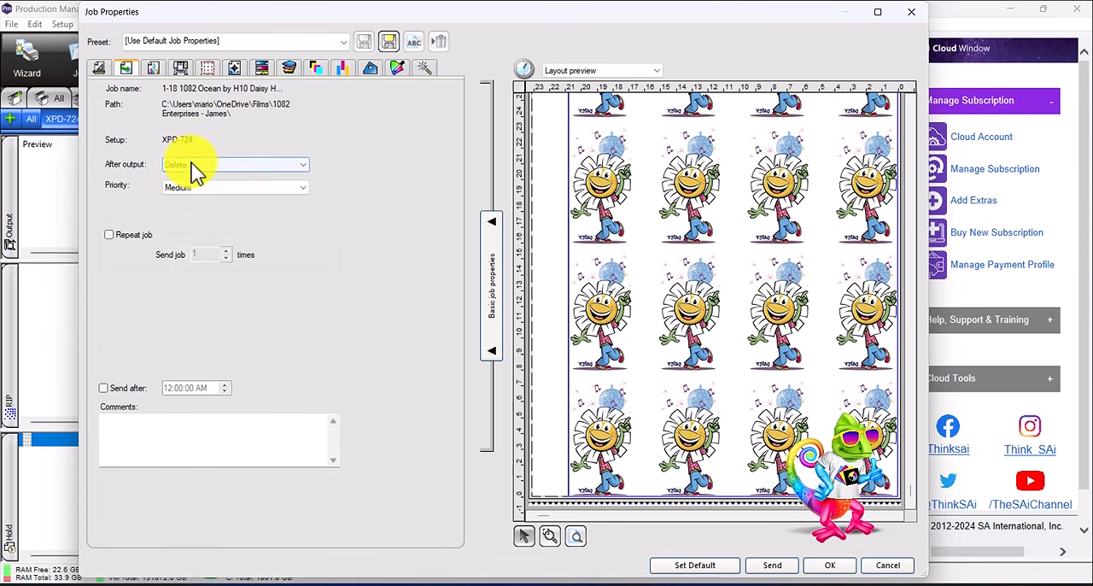
click(178, 186)
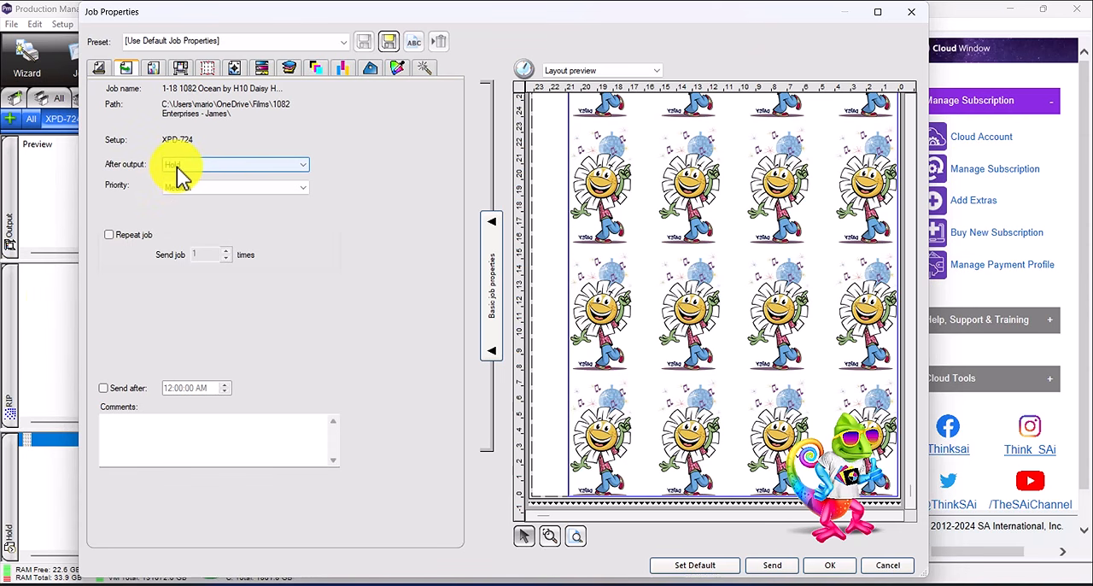
- Enable color correction with the Black V3 720x1080 G7+.icc output profile, V3 media and the Custom 8, 720 x 1080 (12 passes) print mode
click(163, 71)
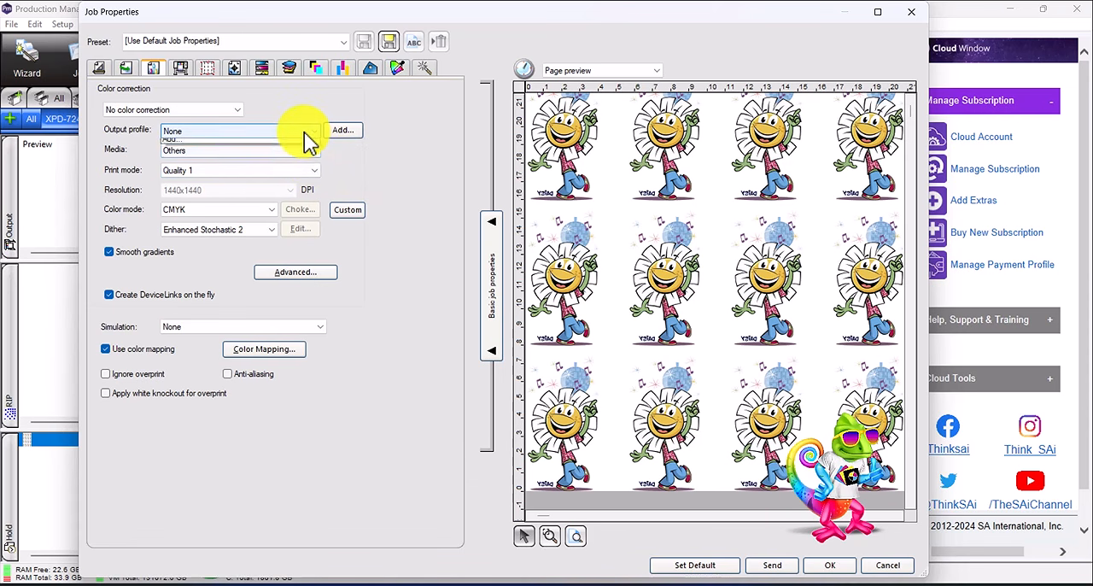
click(304, 132)
click(346, 133)
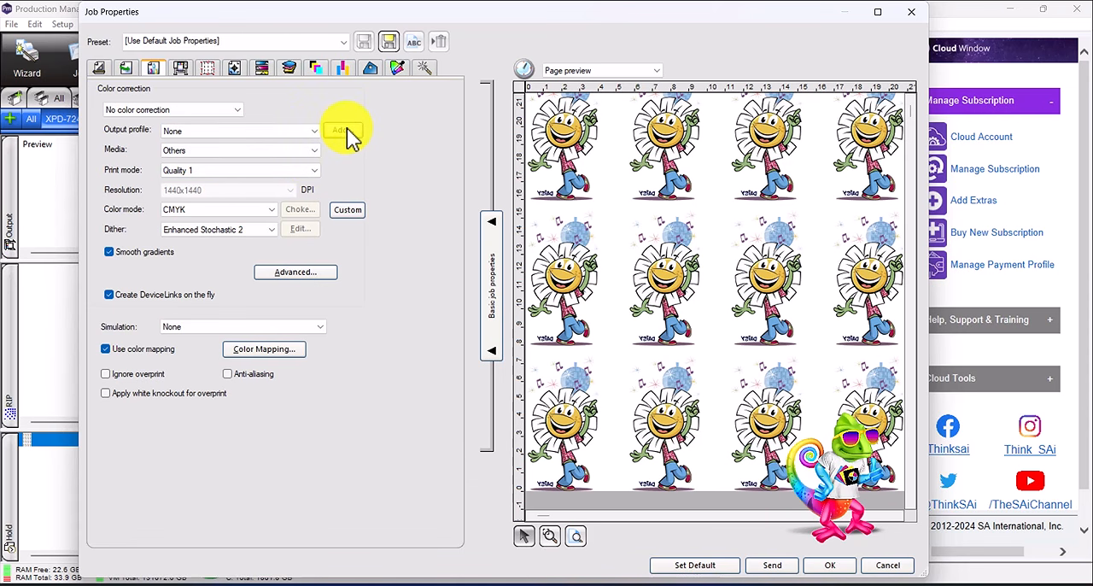
click(197, 112)
click(201, 123)
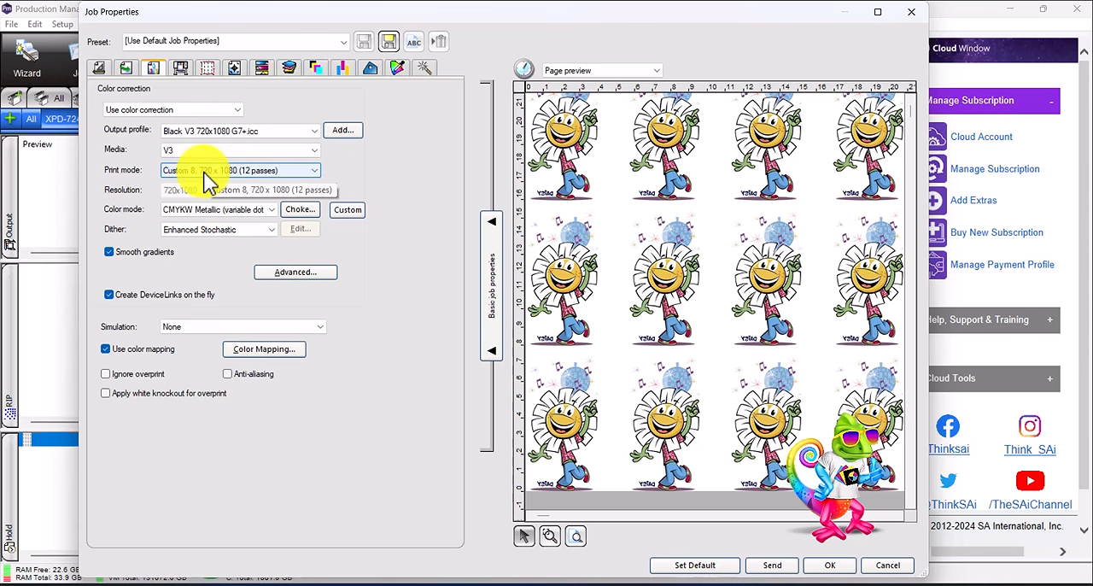
- Set the Spot_White channel to a 0.150 mm choke, applied only to RIP-generated under white data
click(309, 211)
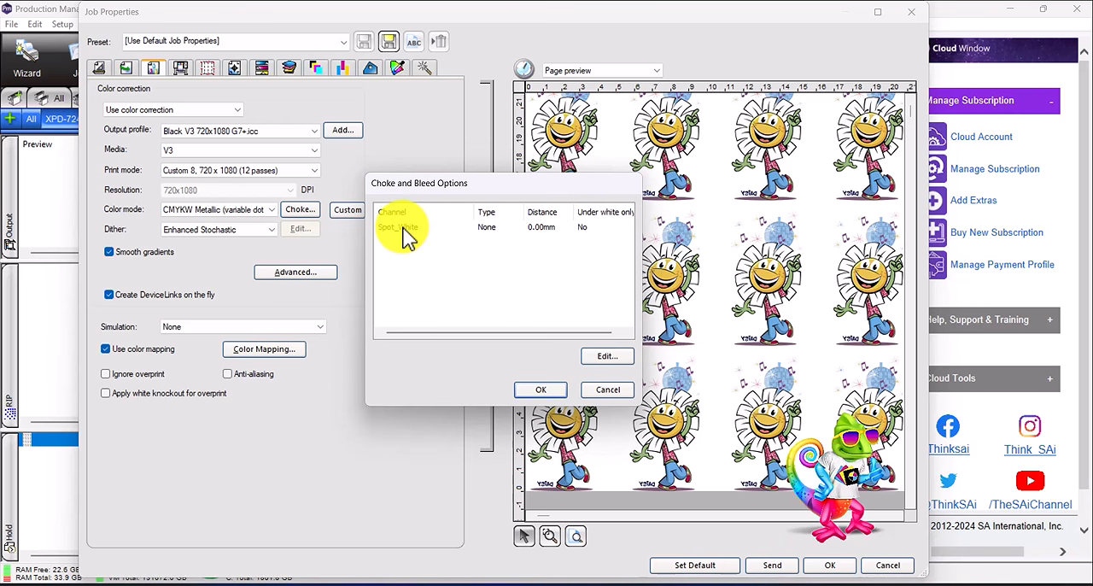
double_click(543, 229)
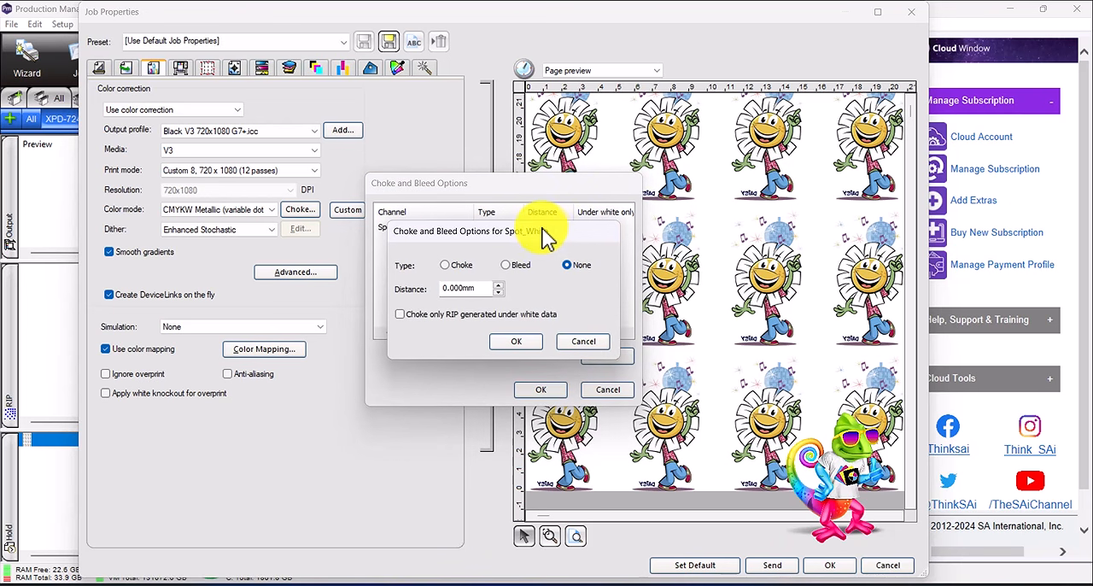
drag(554, 232, 750, 136)
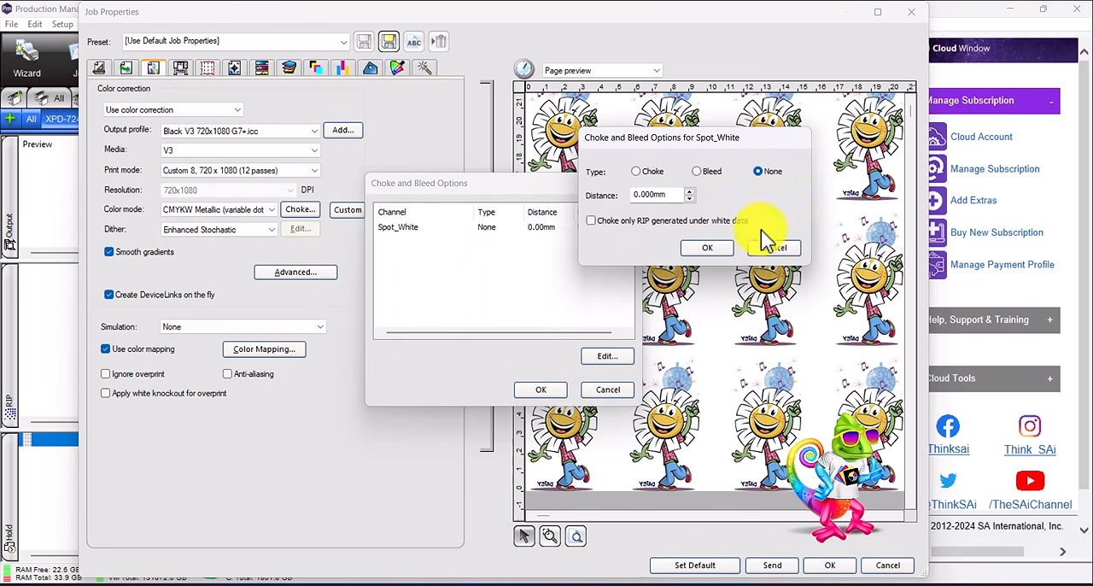
click(648, 174)
click(691, 190)
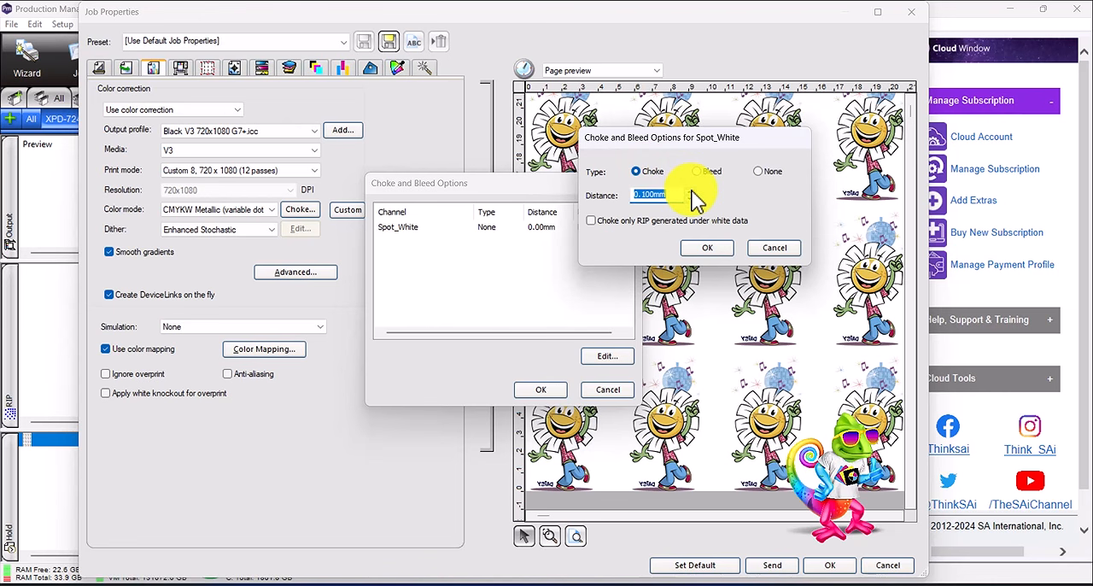
click(652, 194)
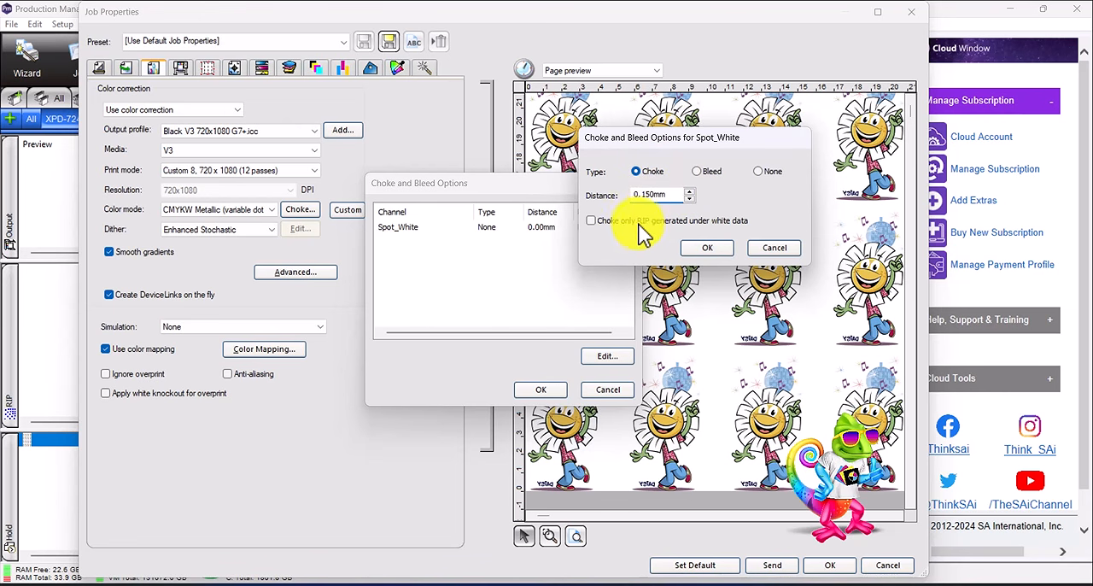
click(592, 220)
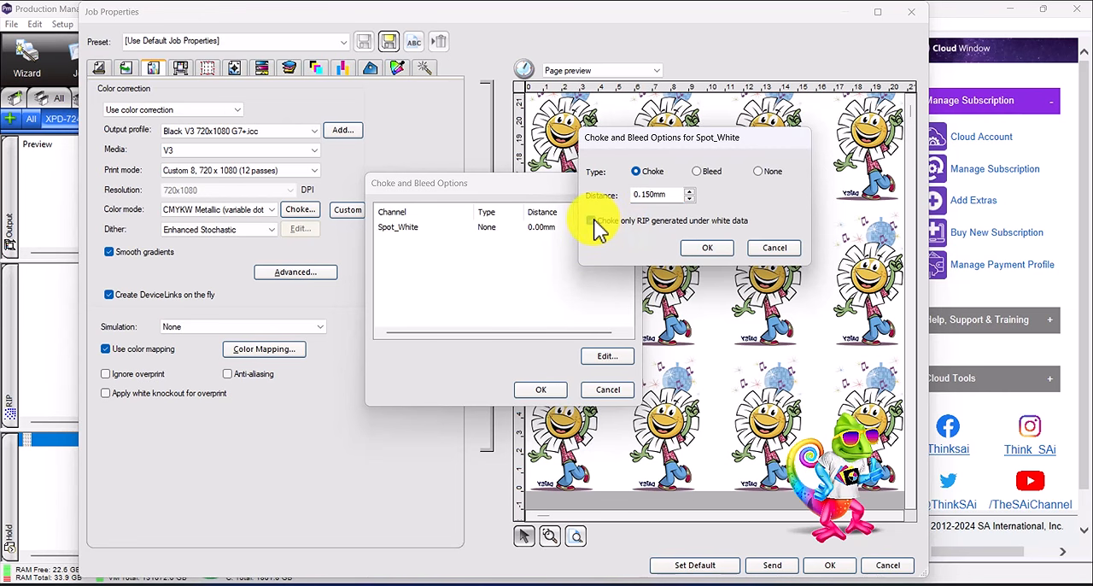
click(707, 248)
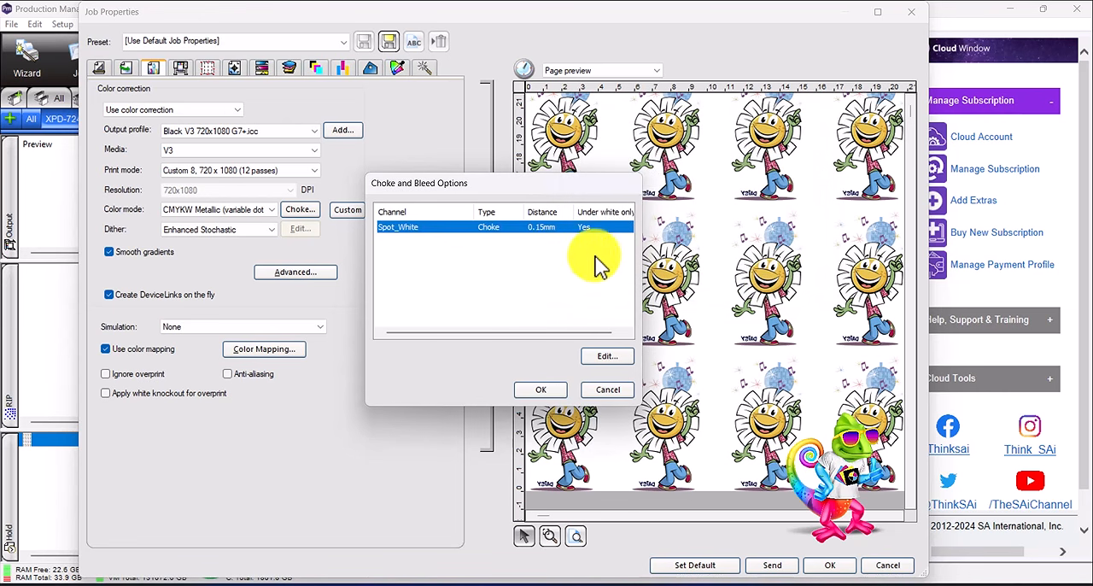
click(539, 390)
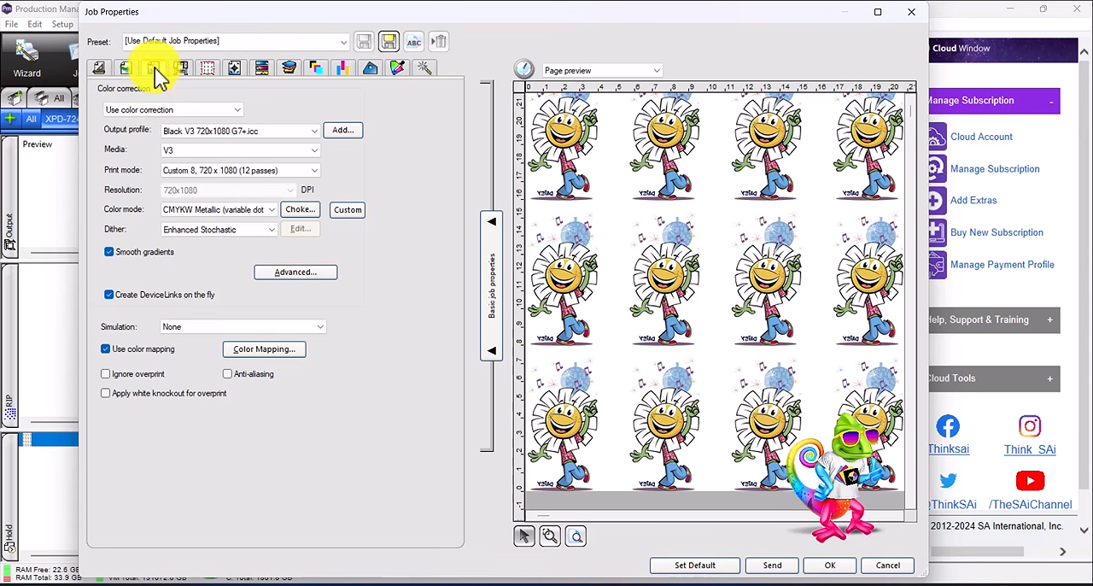
- Review the job's printer driver options and its tiling settings
click(186, 76)
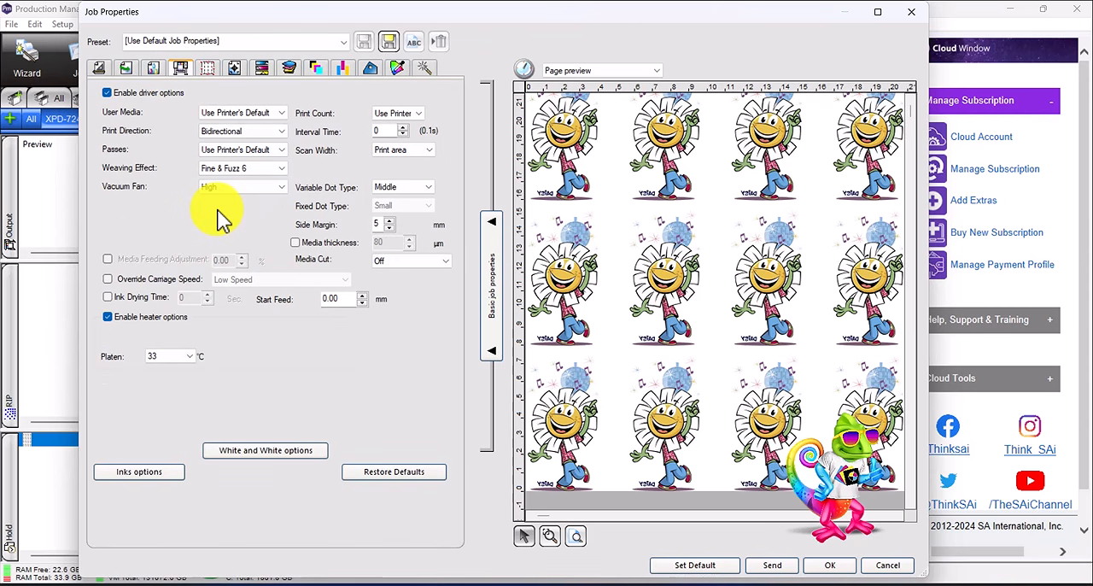
click(153, 68)
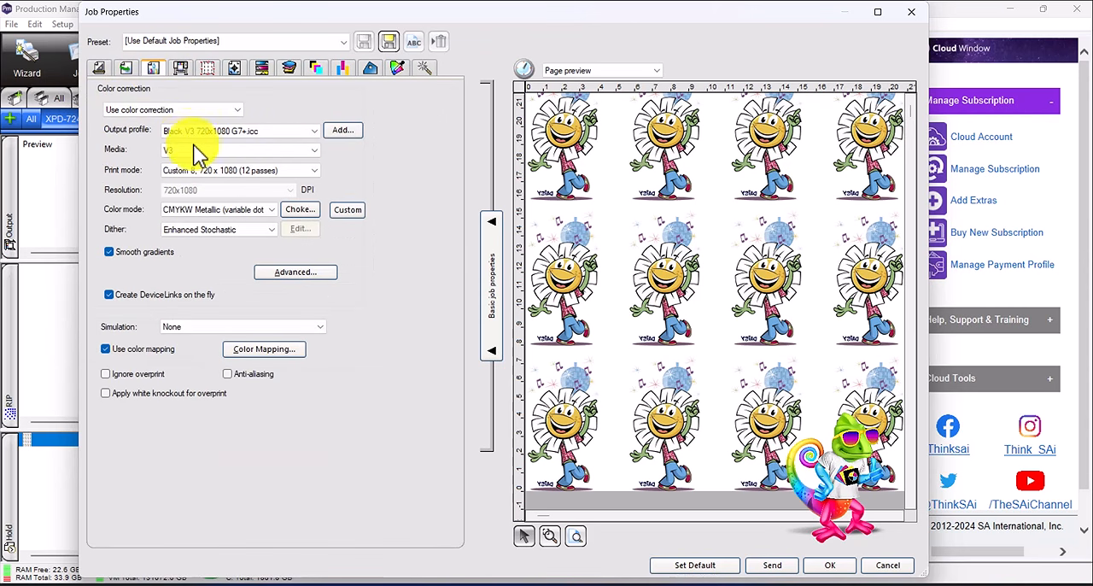
click(180, 68)
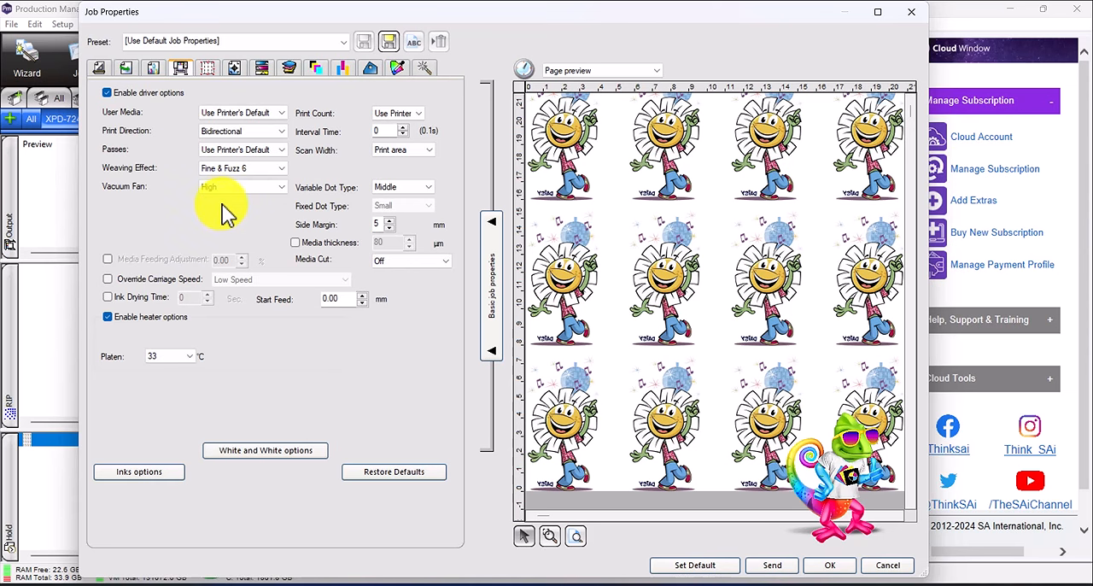
click(211, 73)
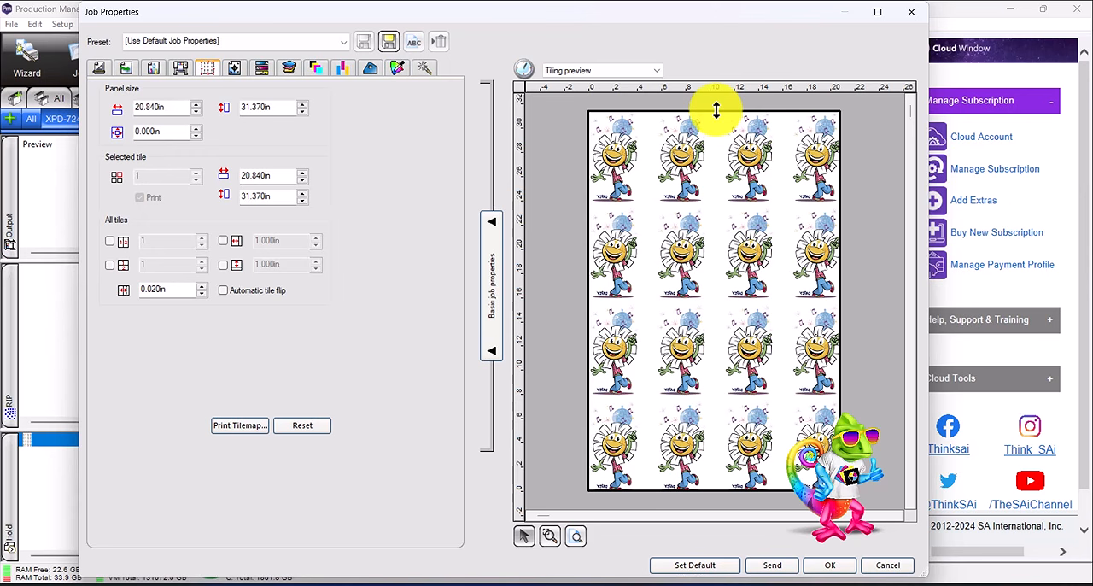
- Try resizing the print panel's height in the tiling preview, including about 7.7 in and 15.6 in, and reset the tiling
drag(716, 109, 746, 398)
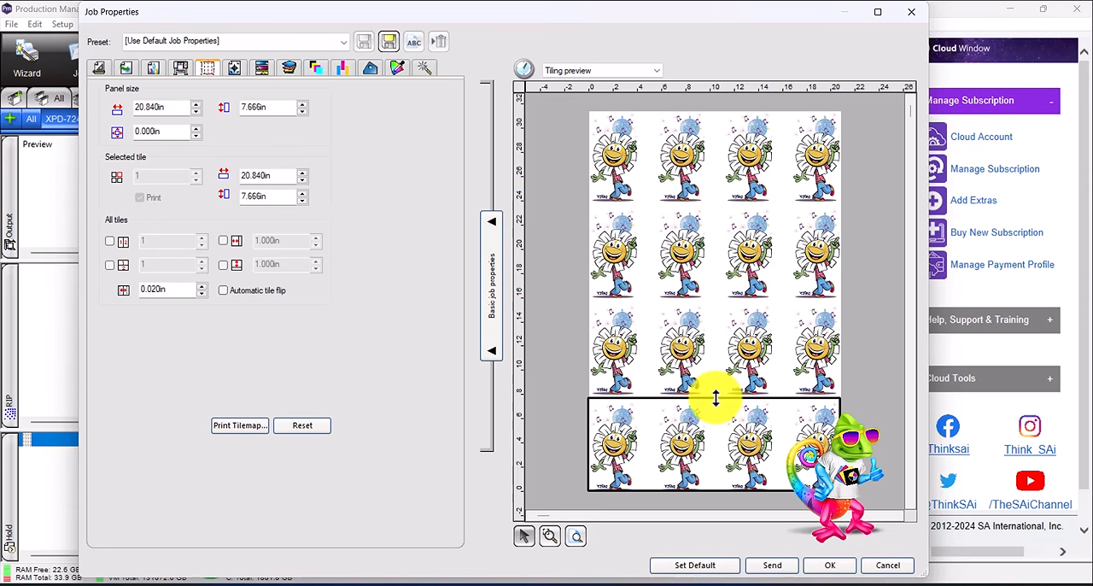
drag(710, 398, 686, 301)
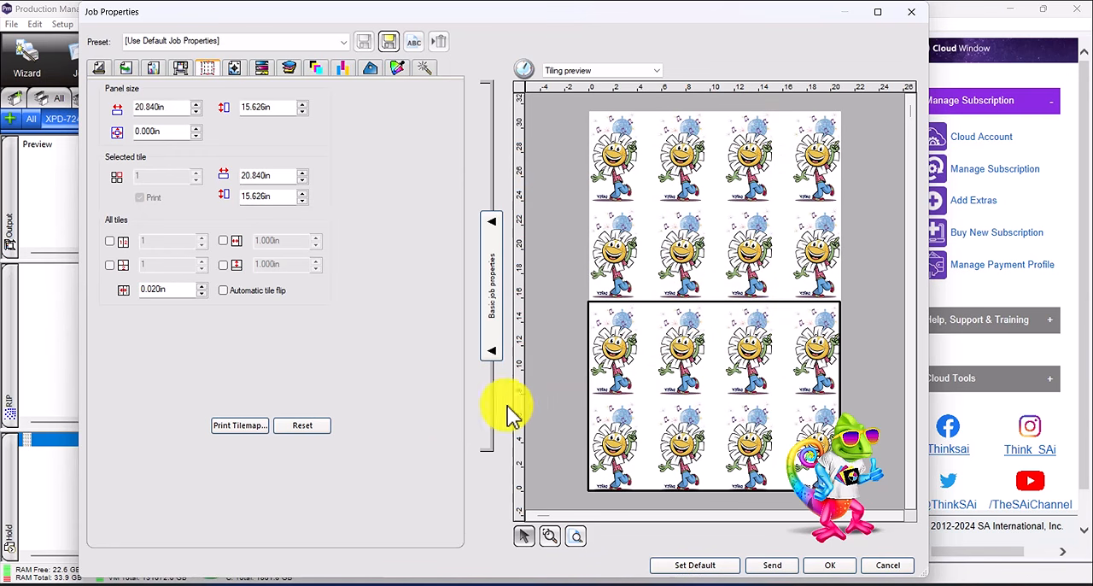
click(303, 426)
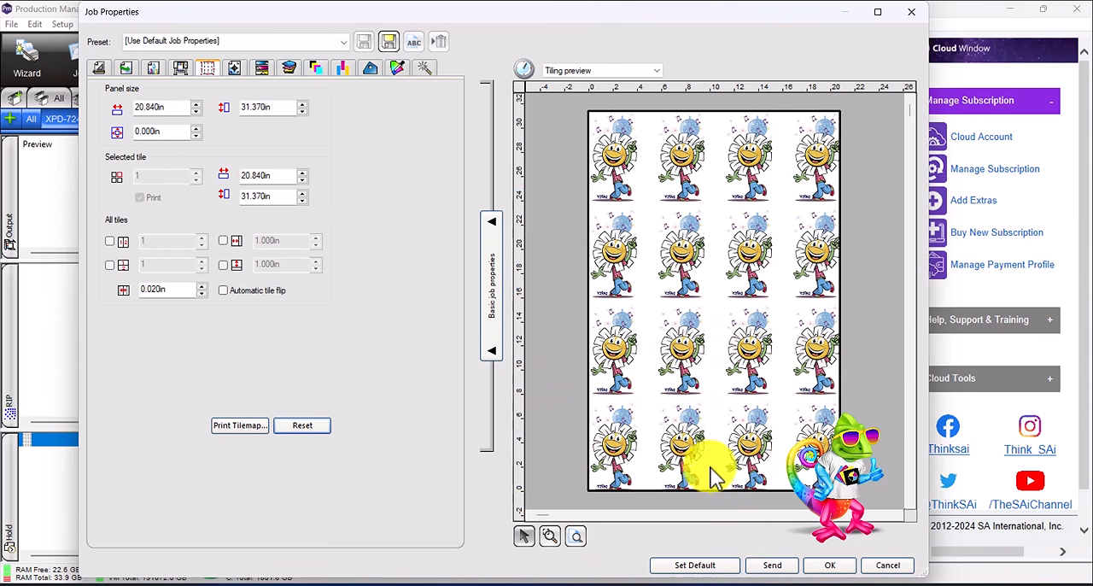
mouse_move(711, 490)
mouse_down()
mouse_move(708, 398)
mouse_move(714, 488)
mouse_up()
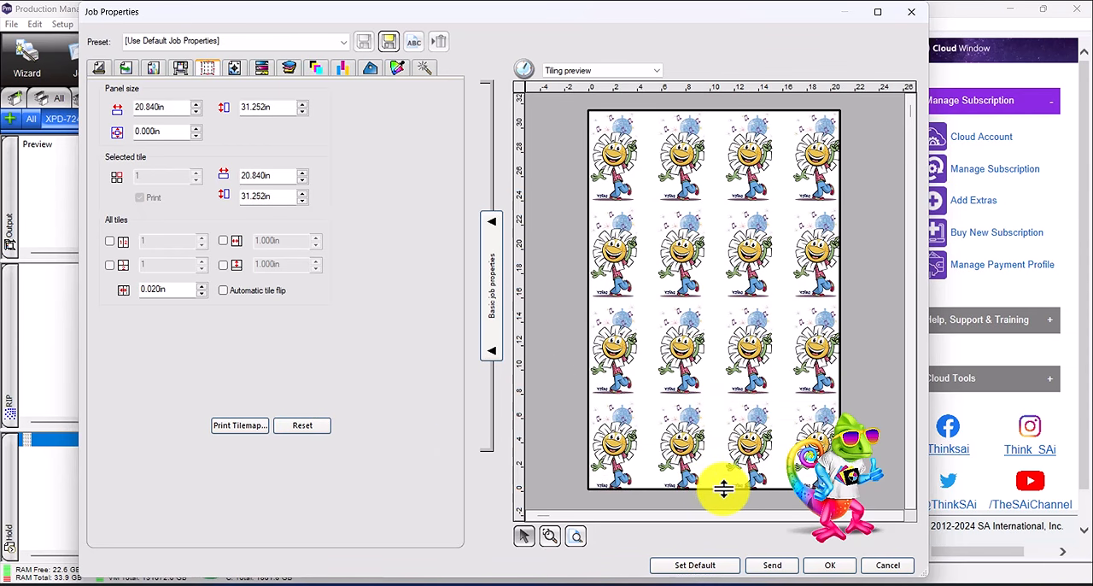
click(316, 429)
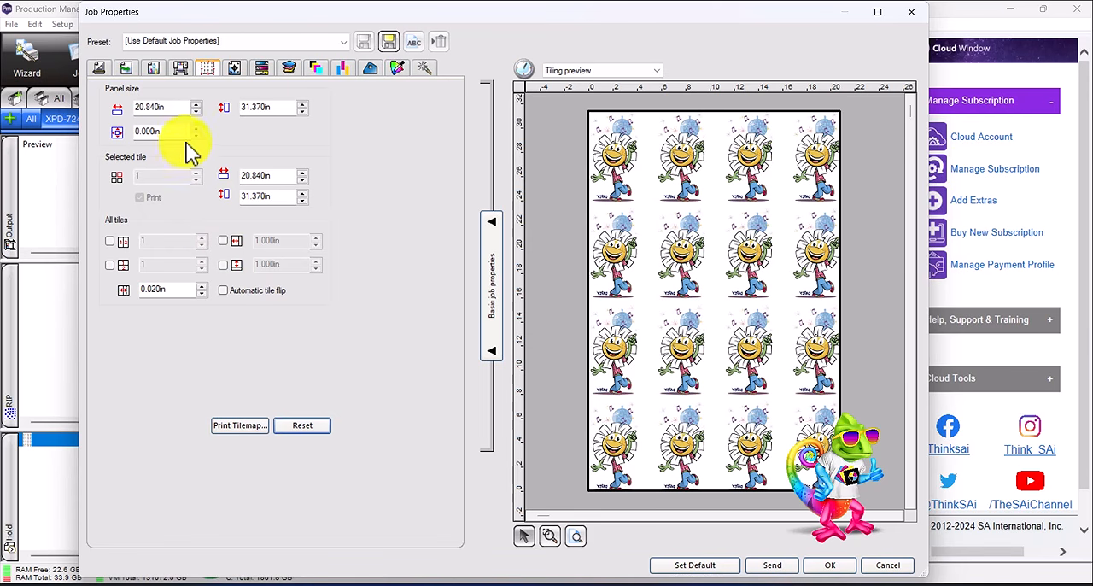
- Try enabling top print labels with the job name and a note, and turn label printing off again
click(237, 70)
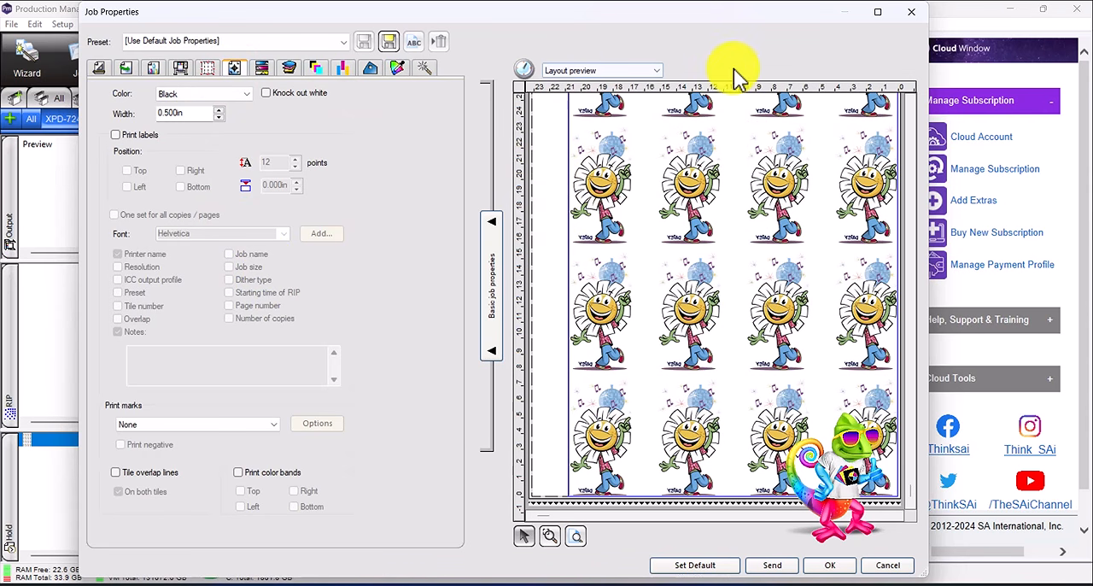
click(116, 136)
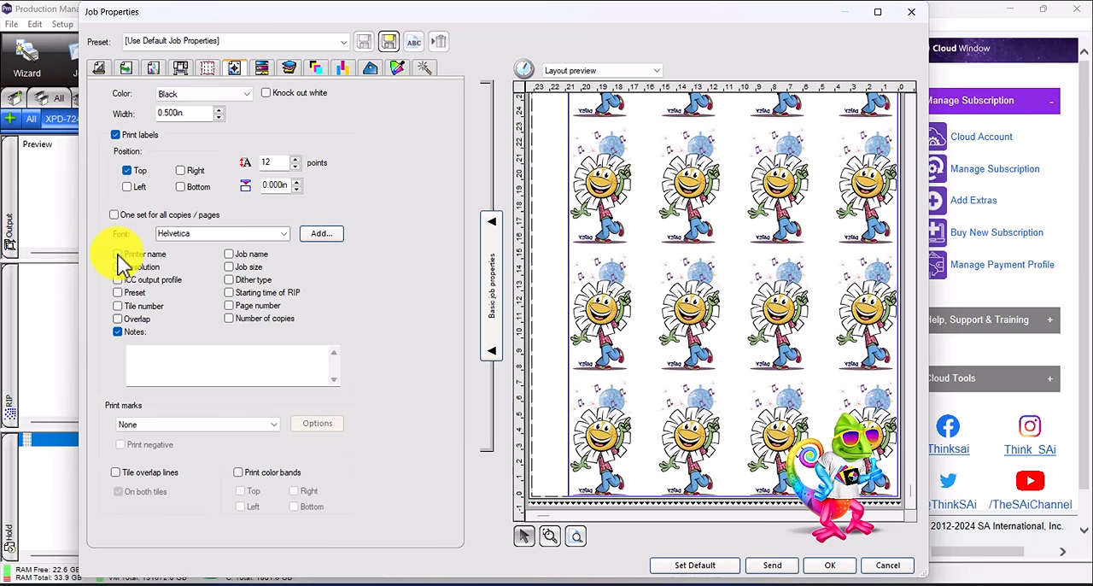
click(229, 255)
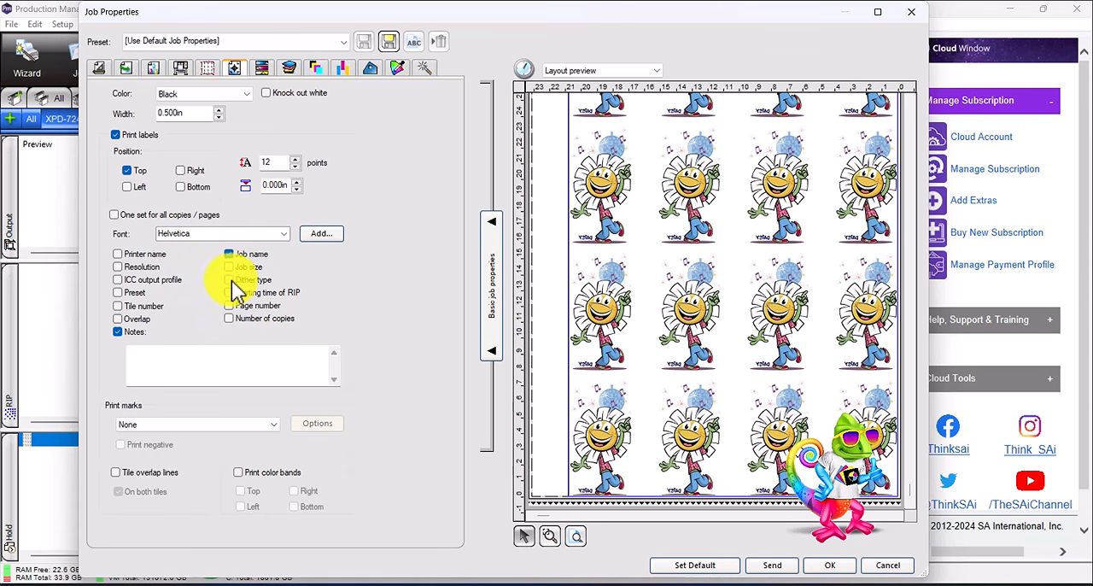
click(179, 361)
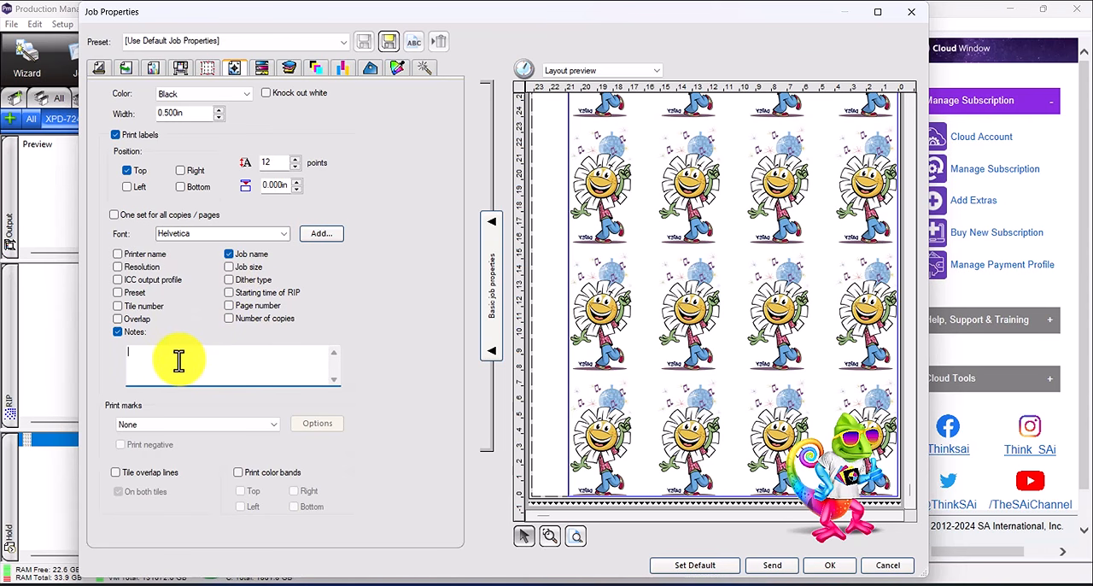
text(Made by Flor)
key(BackSpace)
key(BackSpace)
key(BackSpace)
key(BackSpace)
key(BackSpace)
key(BackSpace)
key(BackSpace)
key(BackSpace)
key(BackSpace)
key(BackSpace)
key(BackSpace)
key(BackSpace)
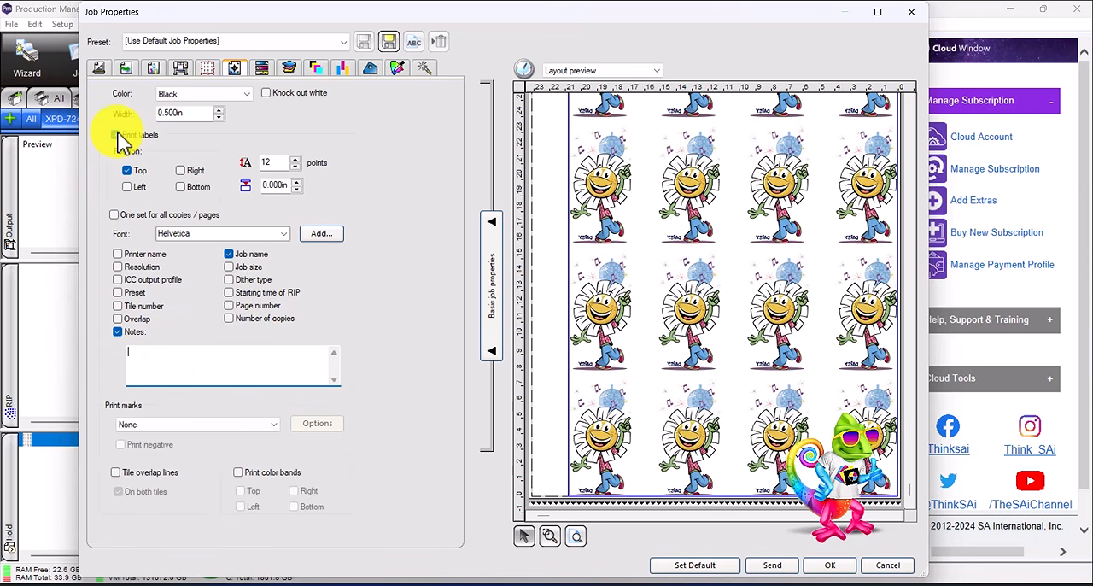
click(116, 135)
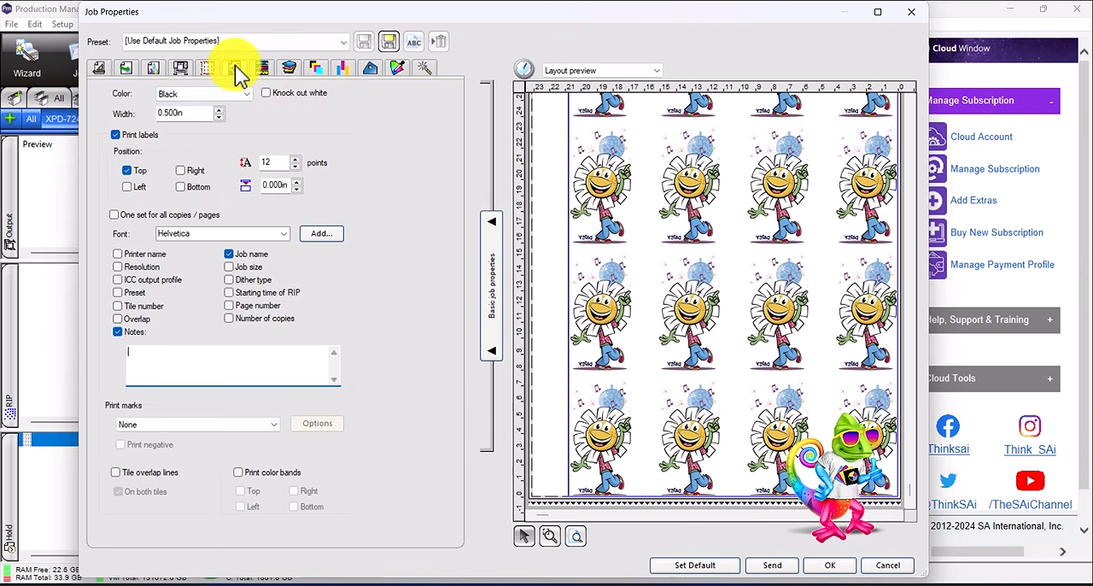
click(115, 137)
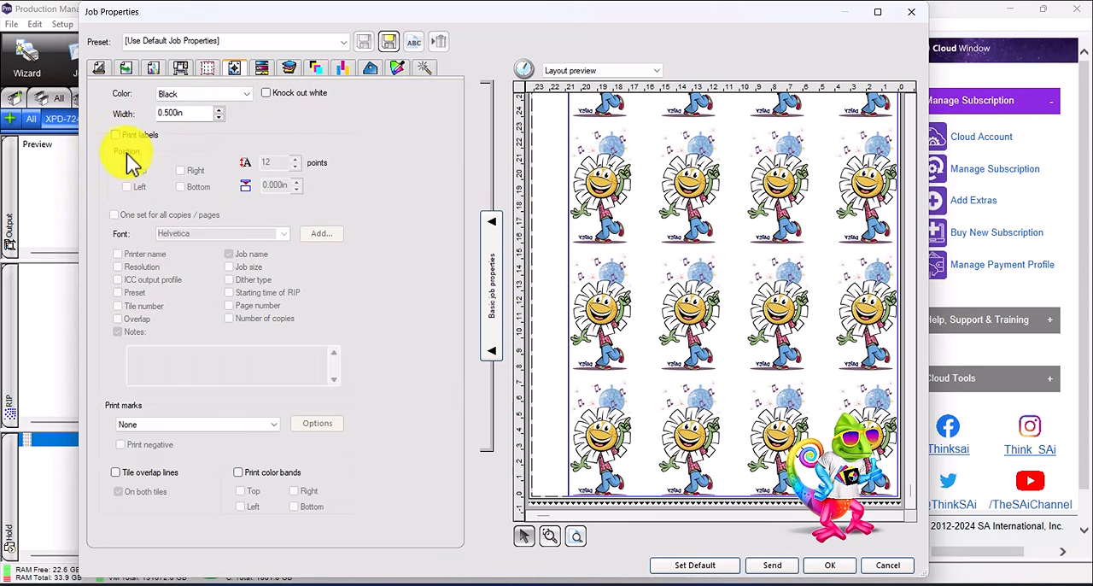
- Raise the job's contrast and vividness in Color Adjustment, and view the color variations without applying one
click(261, 70)
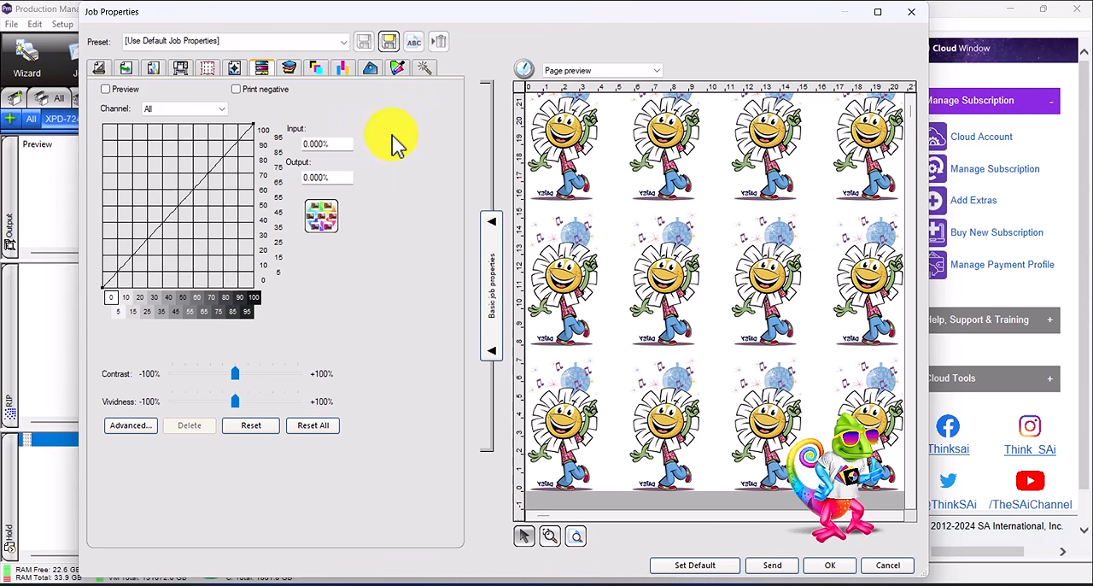
click(264, 399)
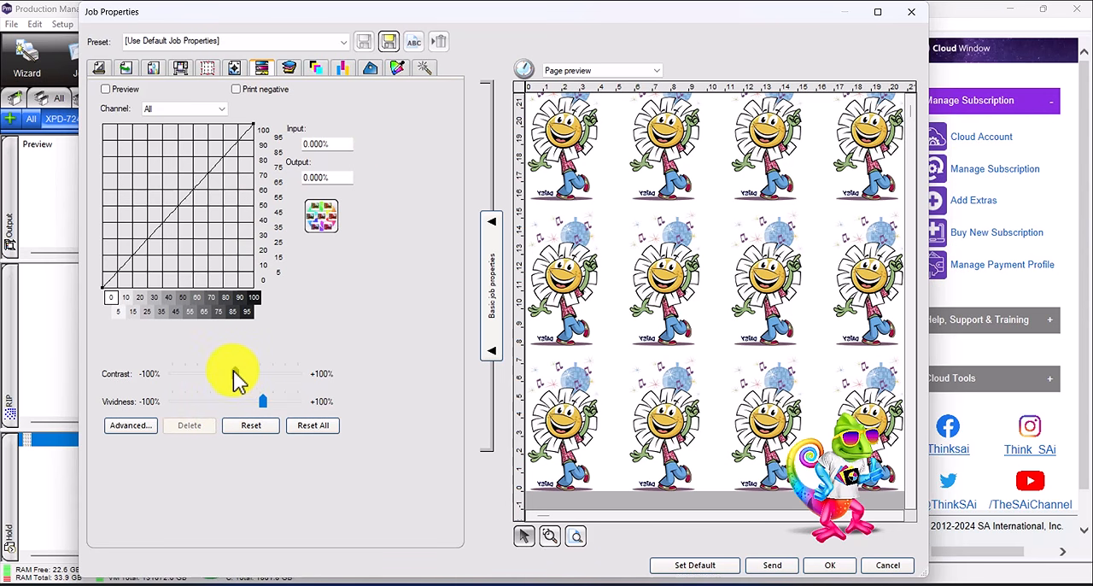
click(253, 373)
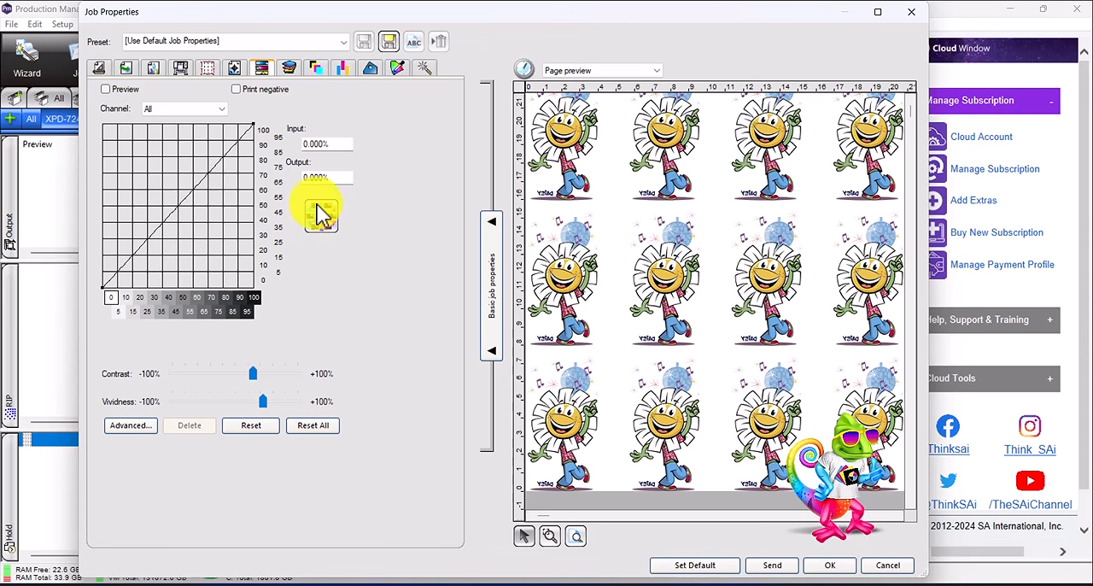
click(318, 211)
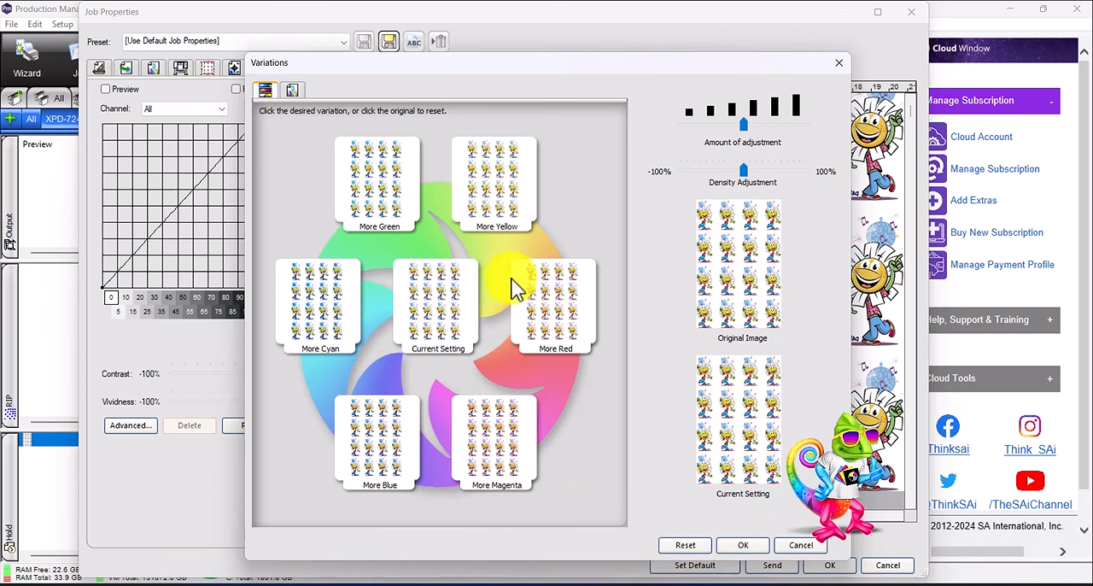
click(803, 546)
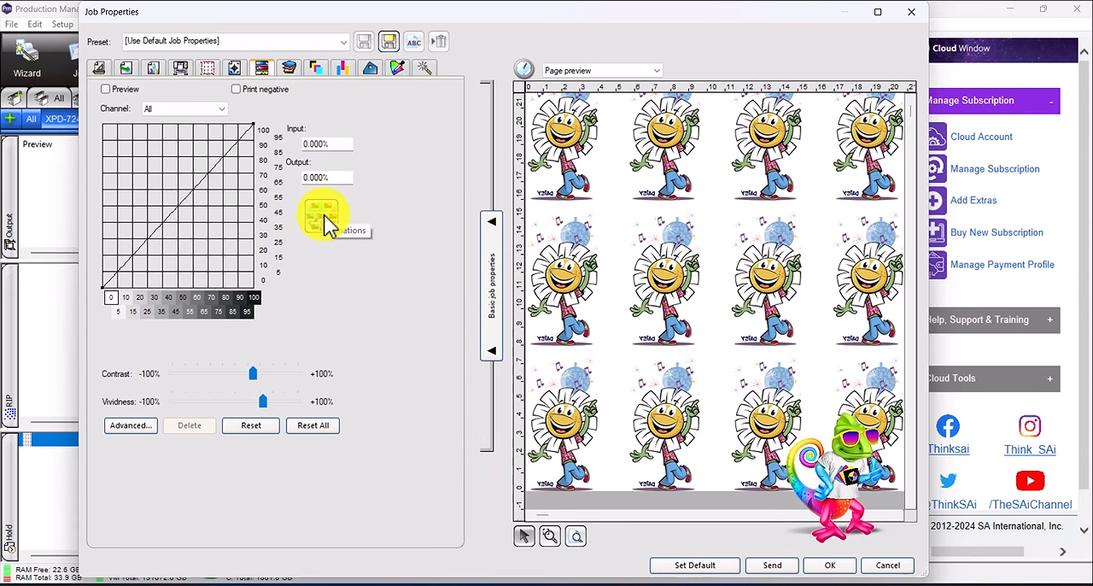
click(276, 400)
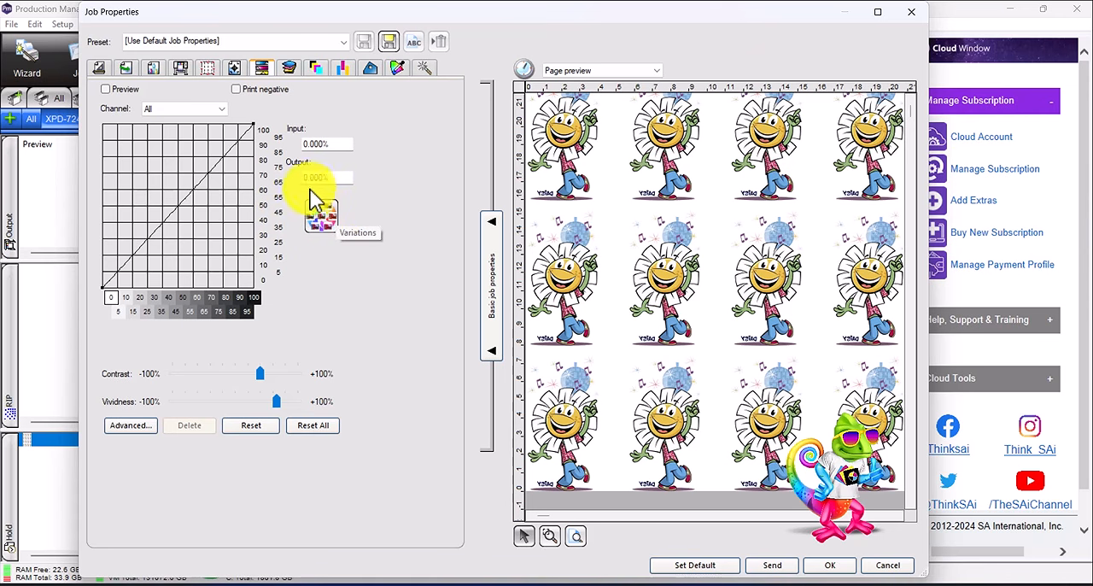
- Examine the separation settings and preview the Cyan, Magenta, Yellow, Black and Spot_White output channels
click(290, 72)
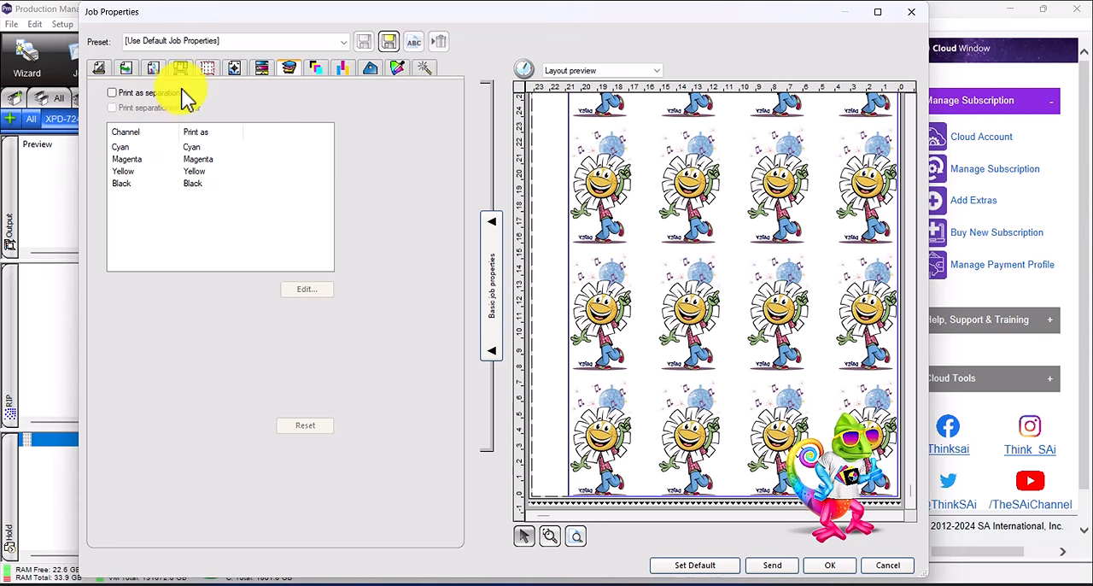
click(317, 74)
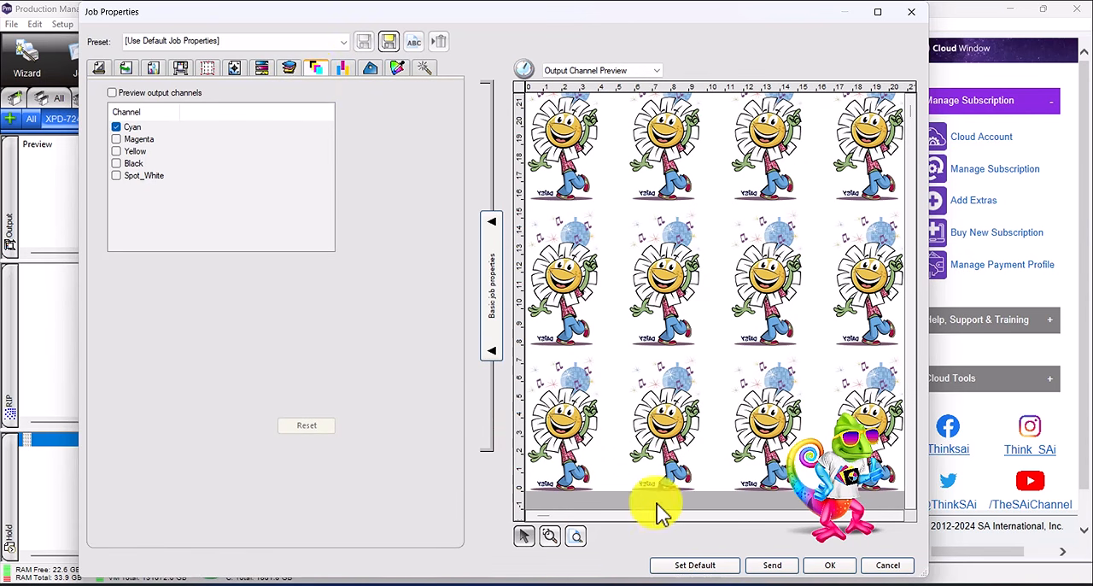
click(693, 585)
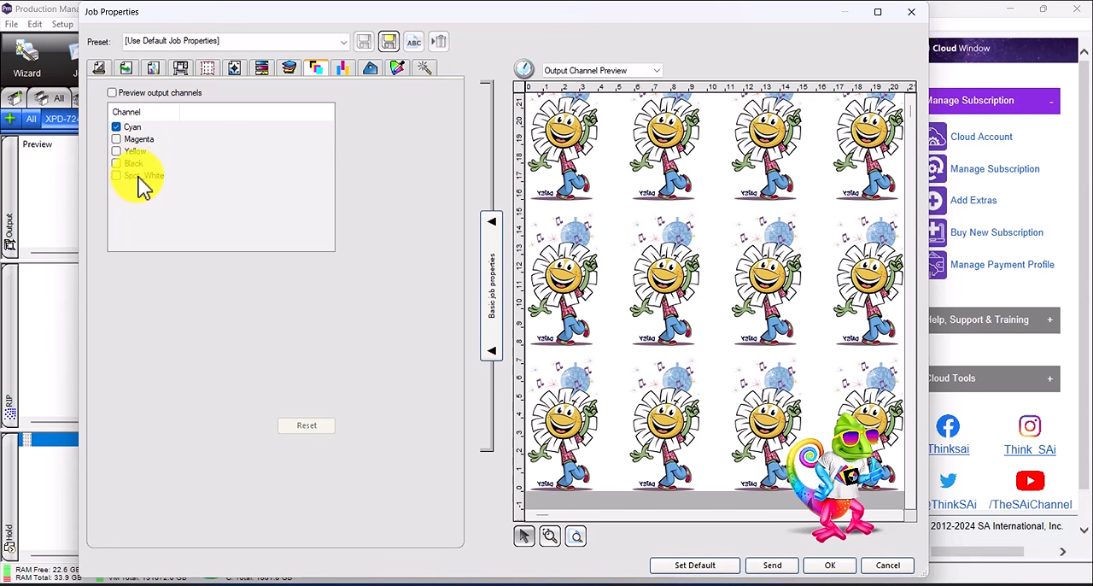
click(114, 94)
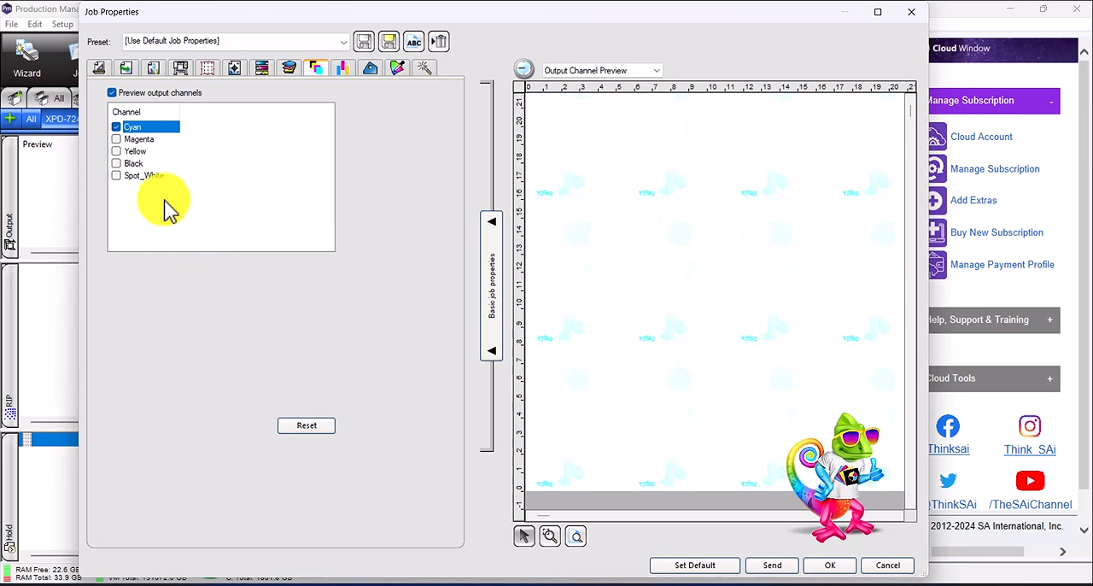
click(139, 139)
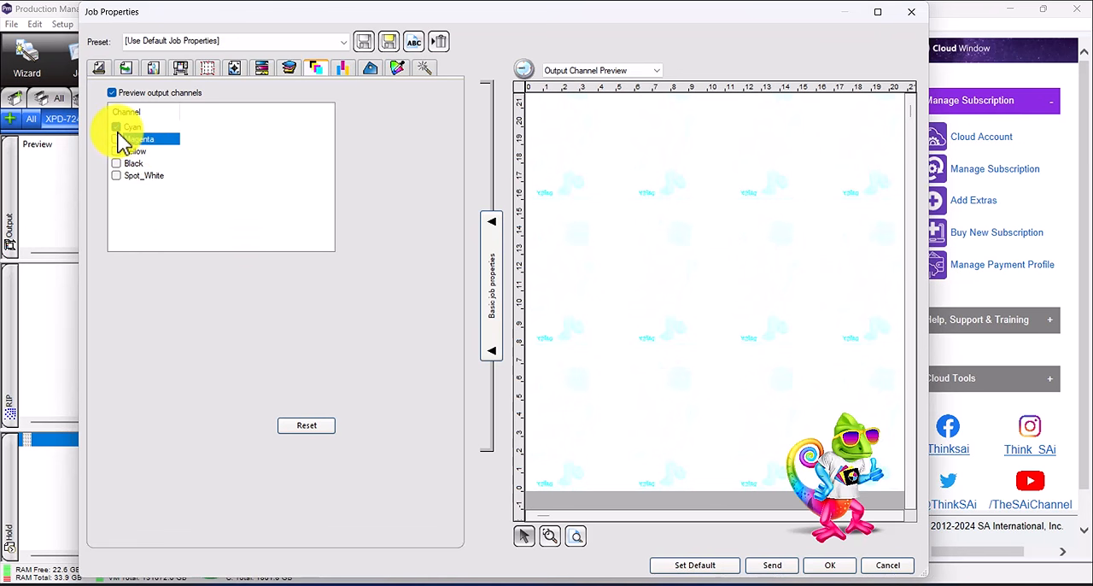
click(117, 137)
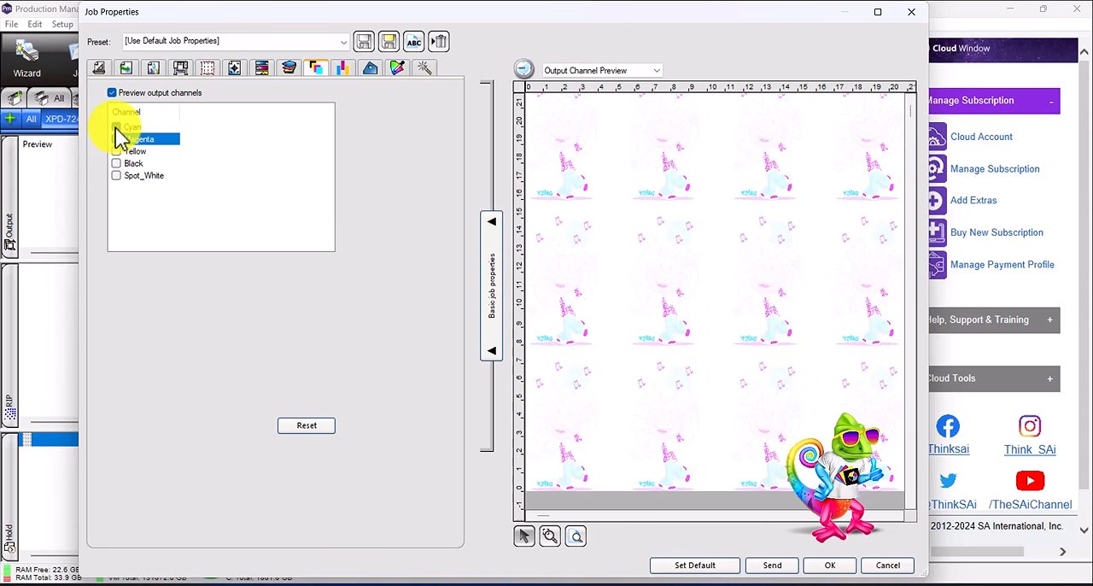
click(116, 127)
click(116, 151)
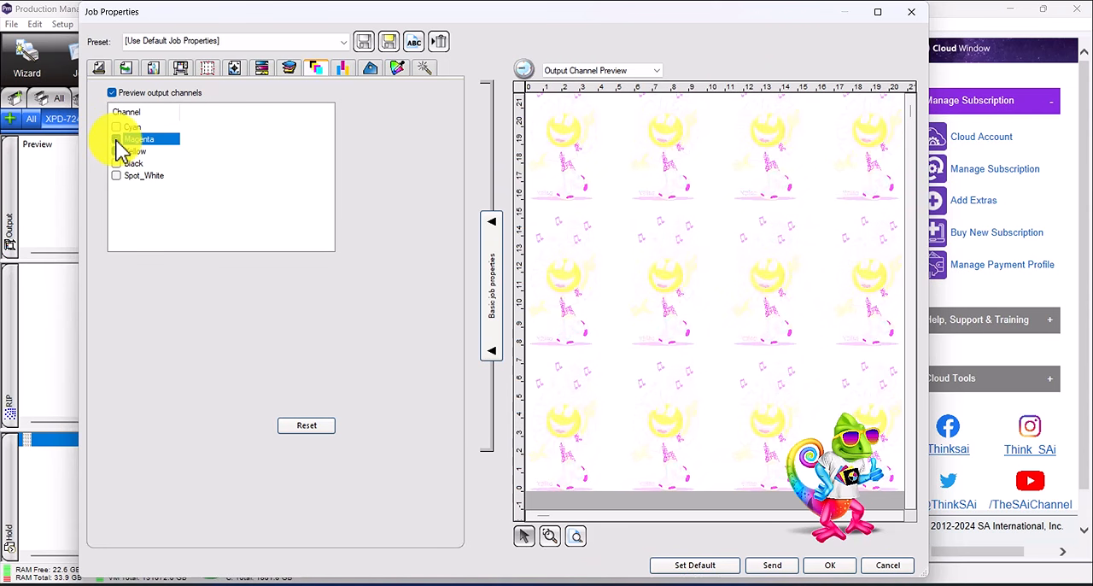
click(117, 139)
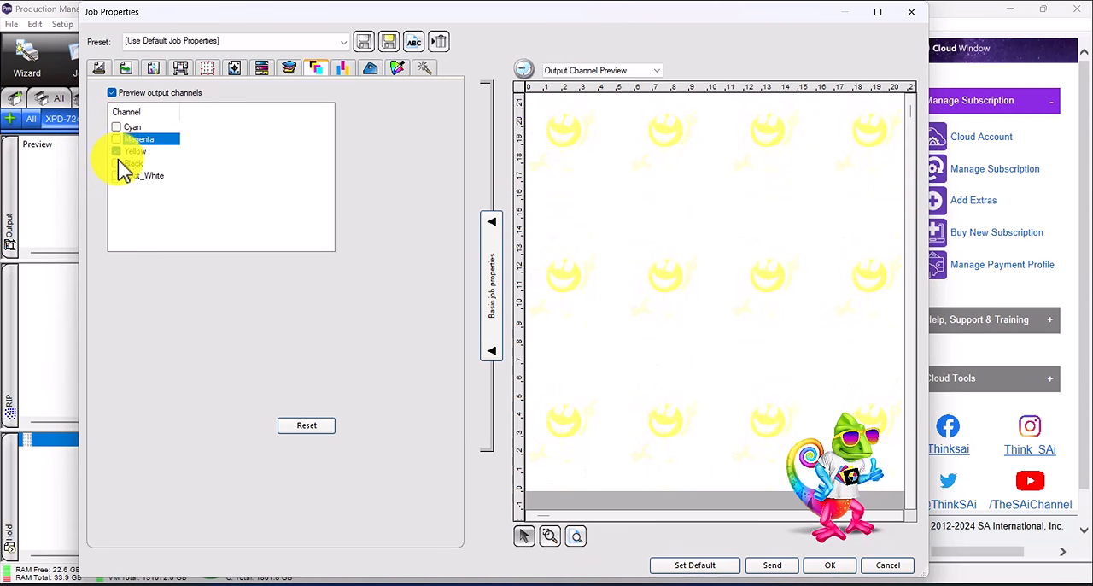
click(116, 163)
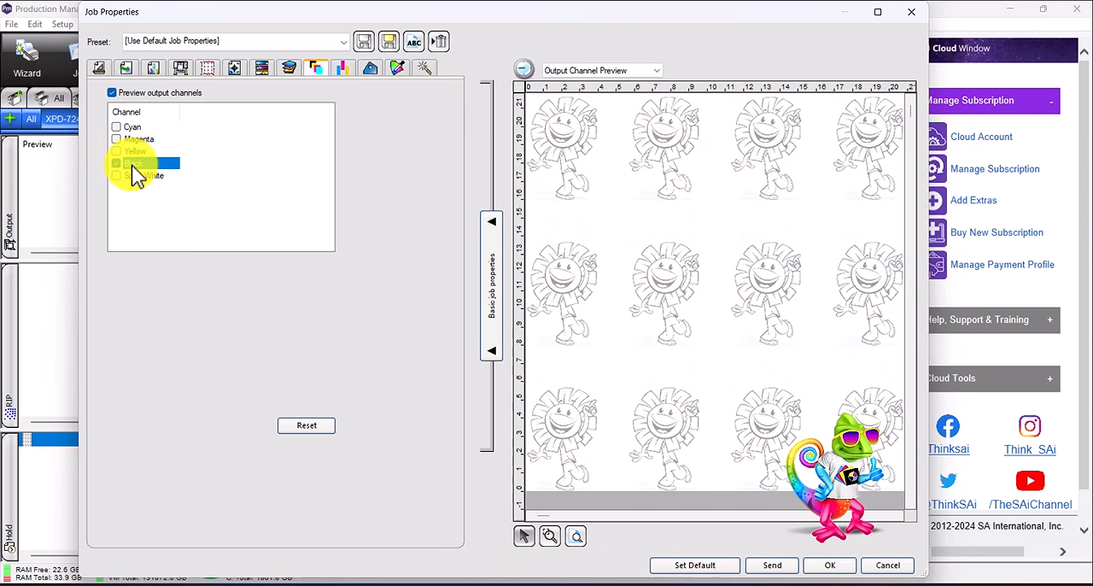
click(117, 175)
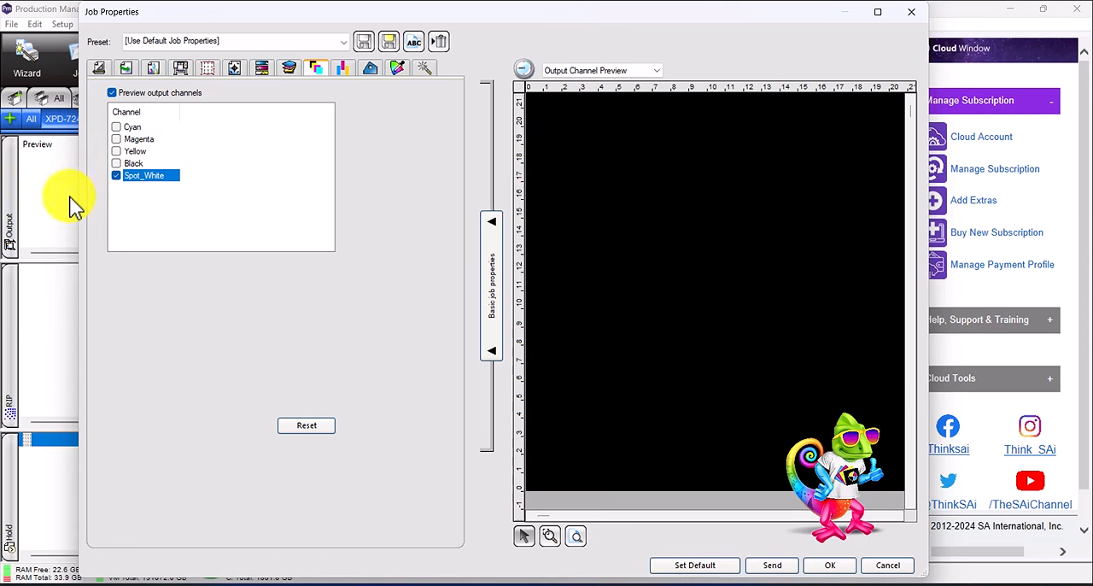
- Preview the Black and Cyan output channels individually once more, and turn off the output channel preview
click(130, 164)
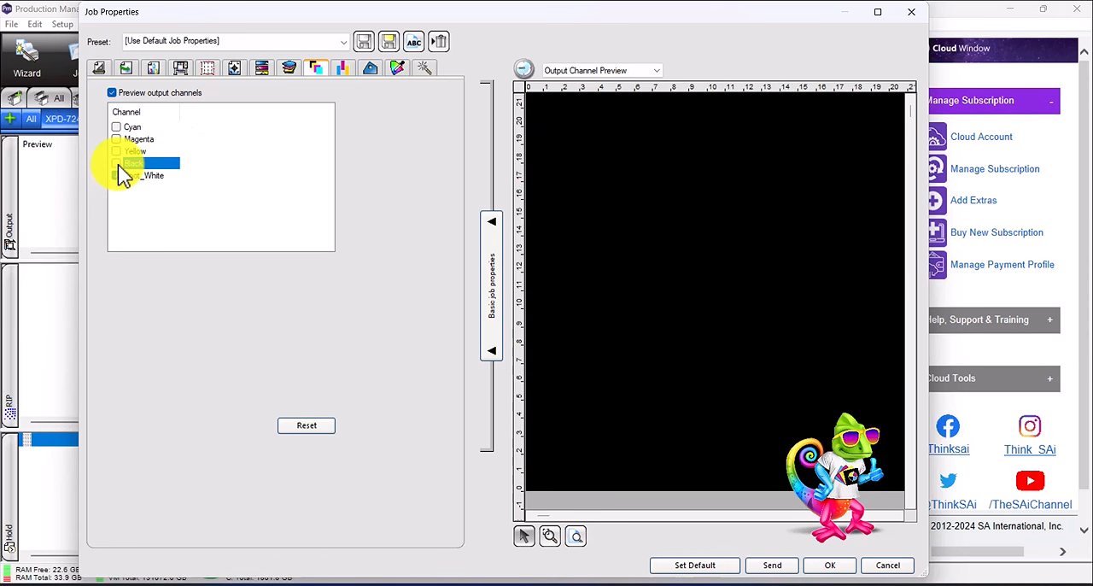
click(116, 163)
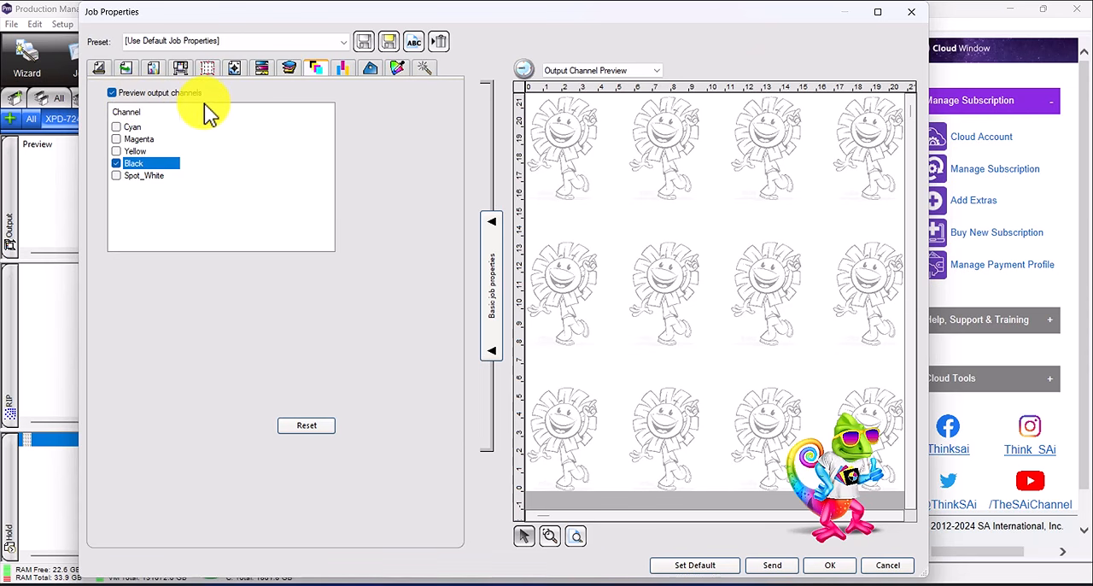
click(131, 94)
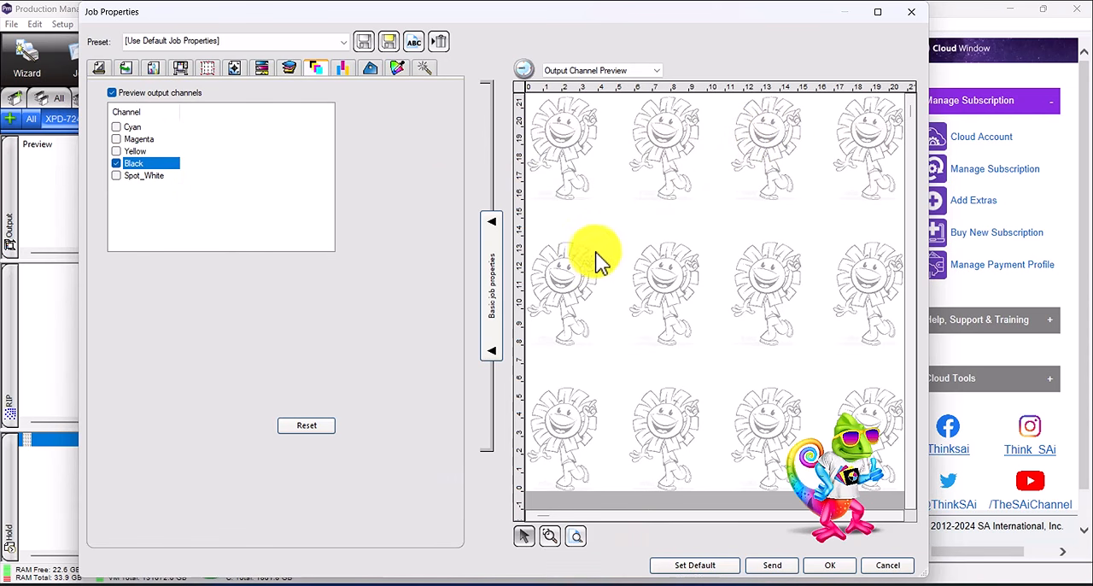
click(116, 126)
click(116, 163)
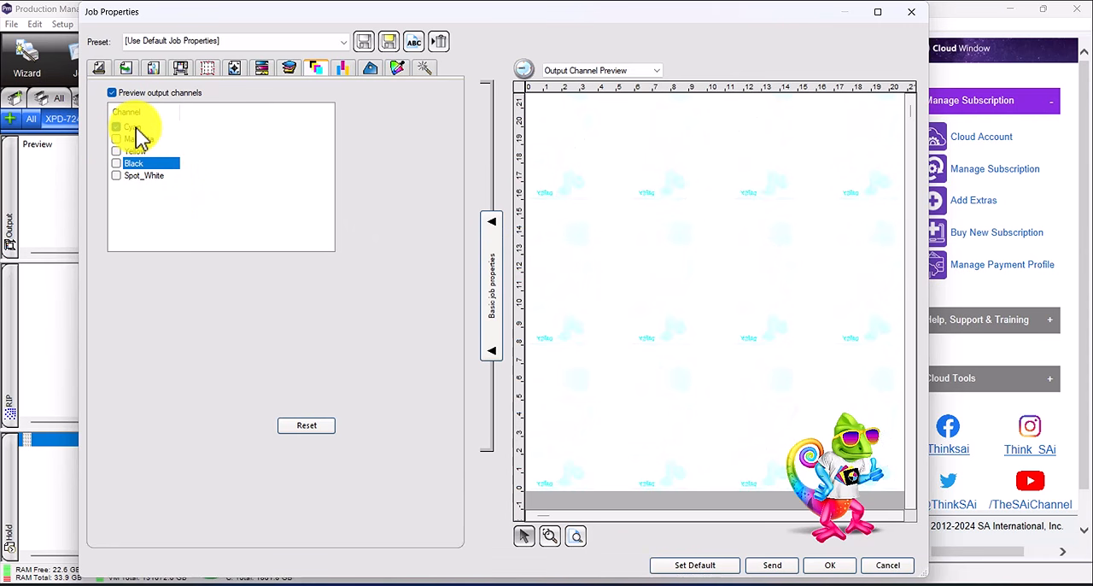
click(136, 128)
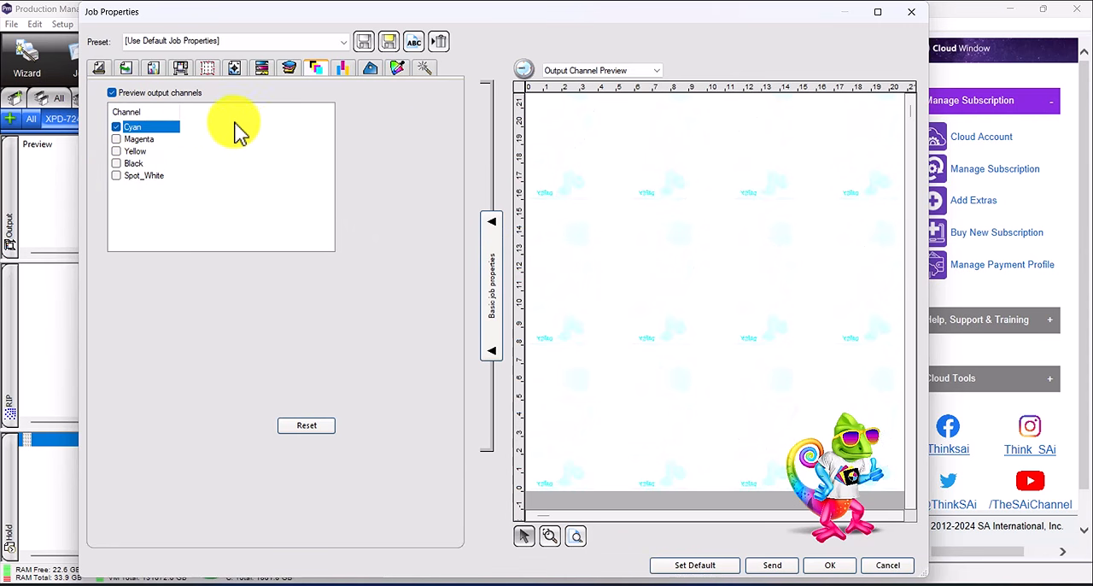
click(112, 93)
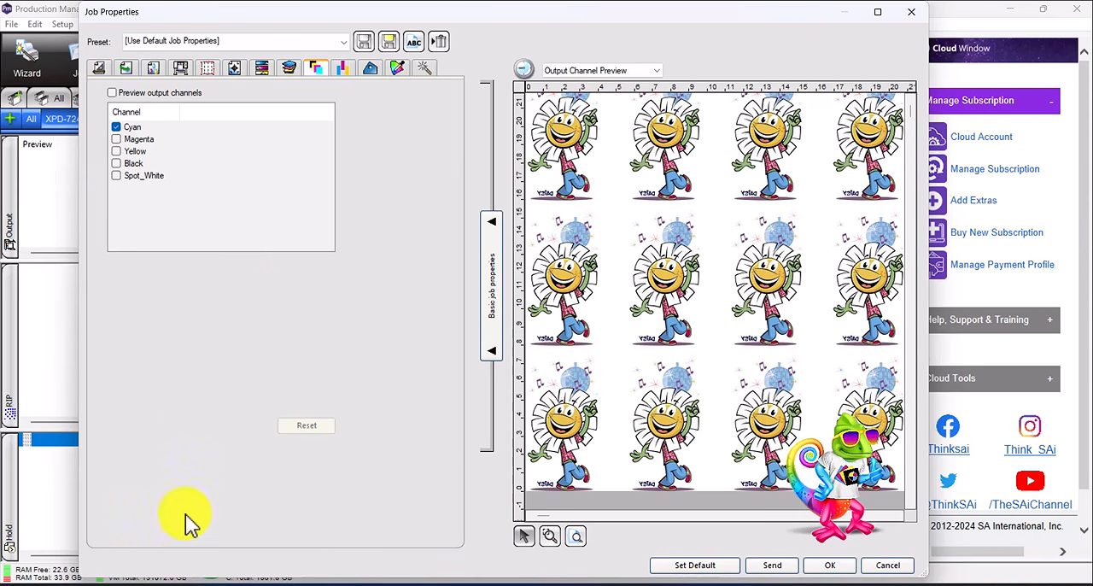
- Review the job's step-and-repeat settings and its grommet, fold and bleed finishing options
click(346, 68)
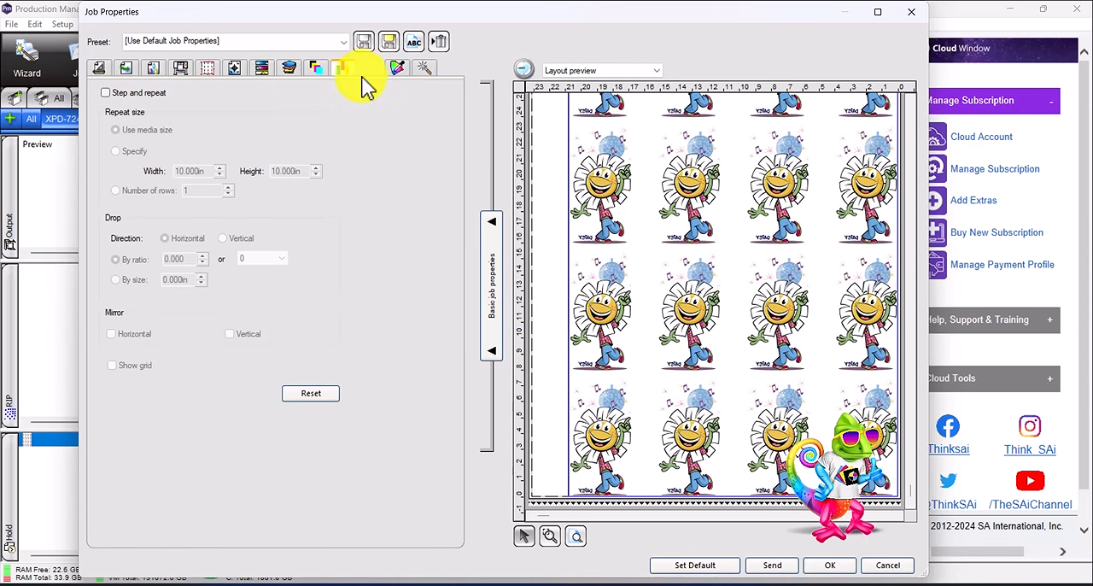
click(371, 70)
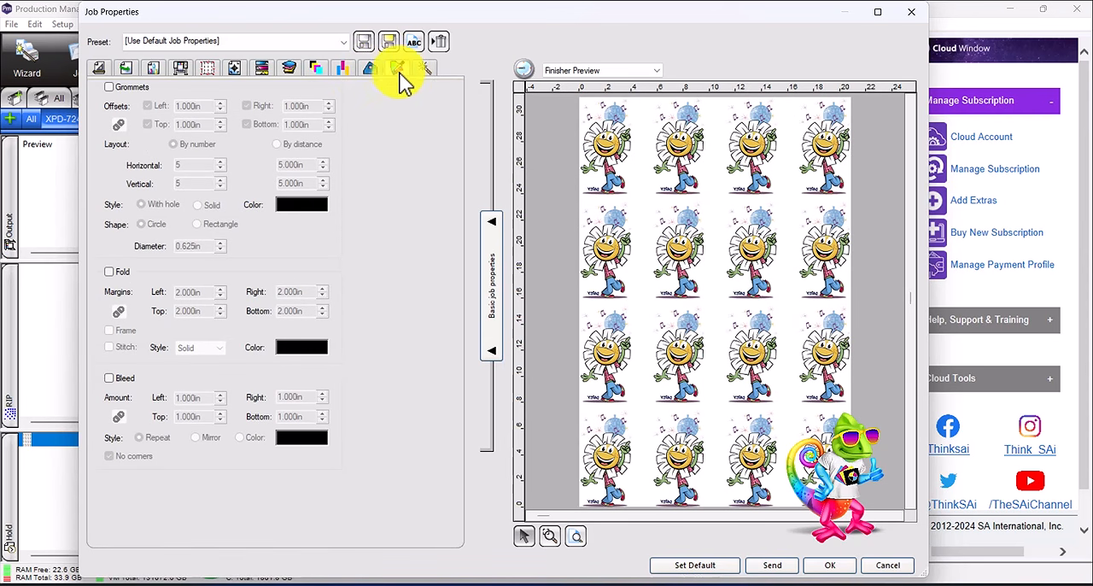
- Add an object color mapping for the flower's yellow, RGB 234, 195, 78, and open that mapping for editing
click(400, 68)
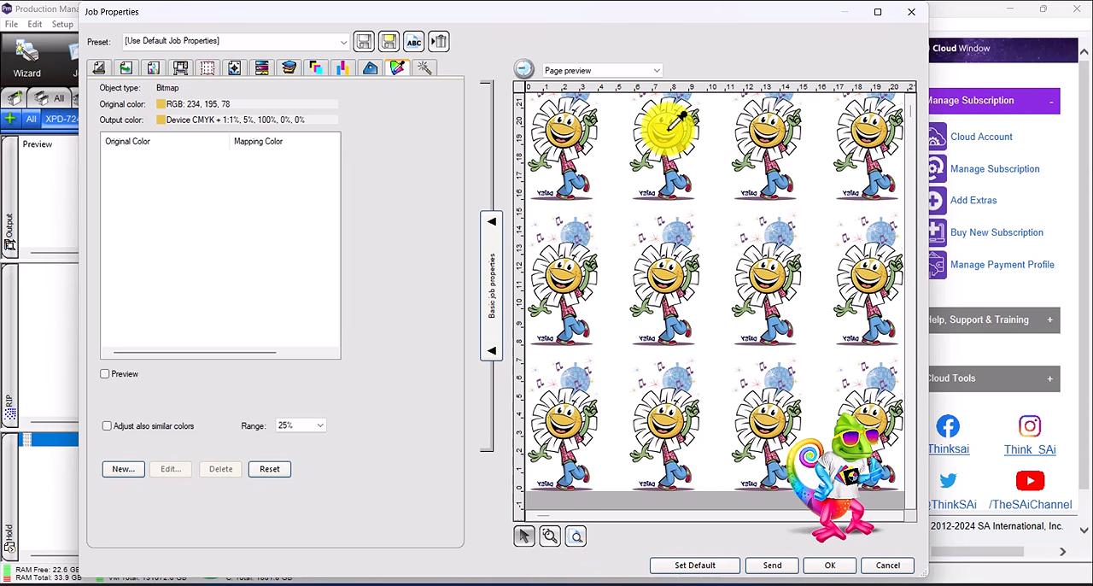
click(693, 133)
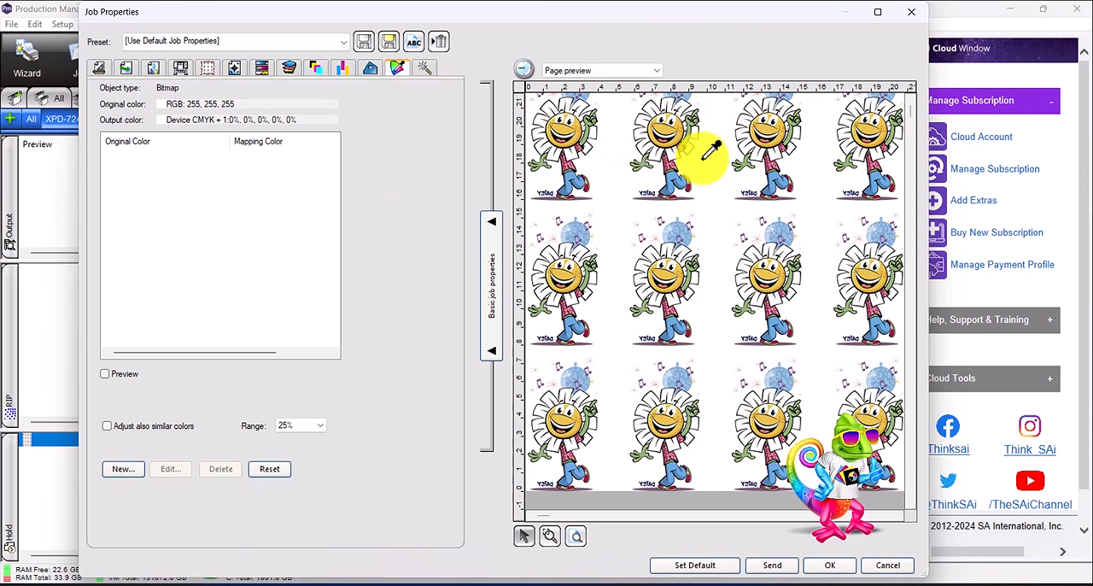
click(673, 118)
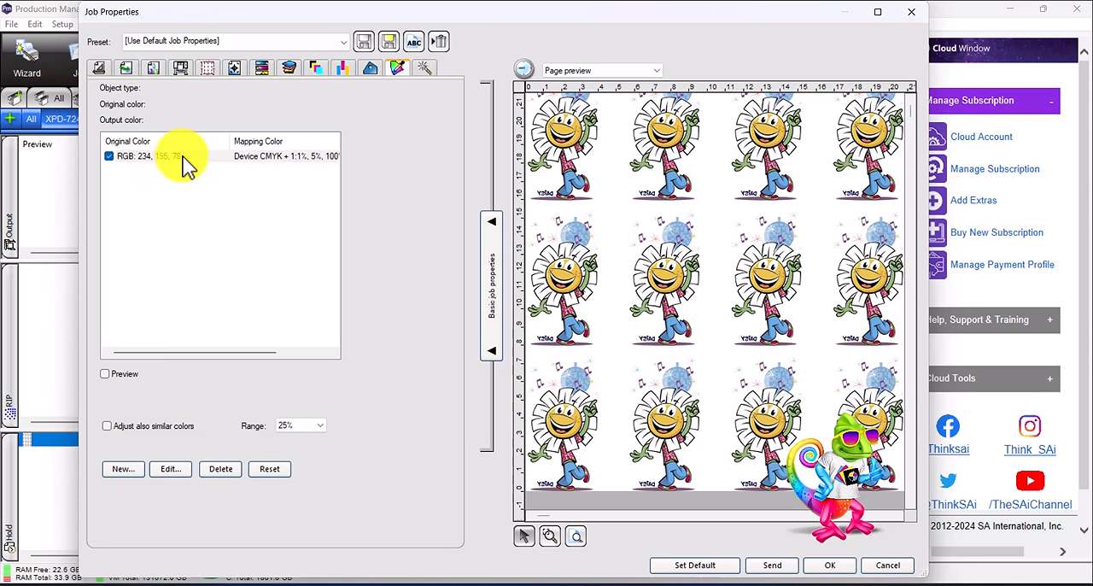
double_click(290, 161)
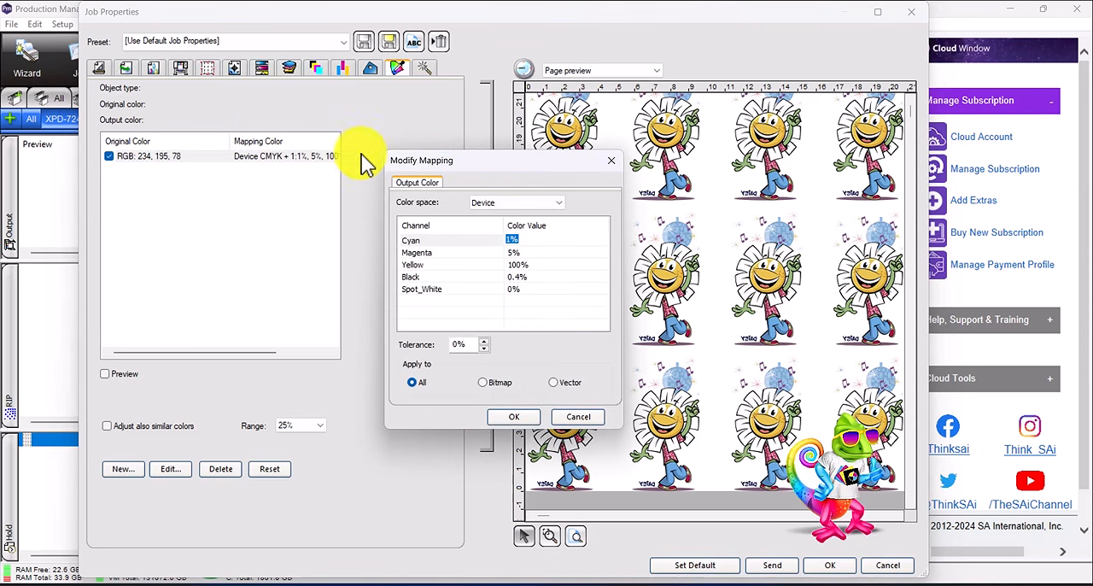
drag(480, 162, 745, 117)
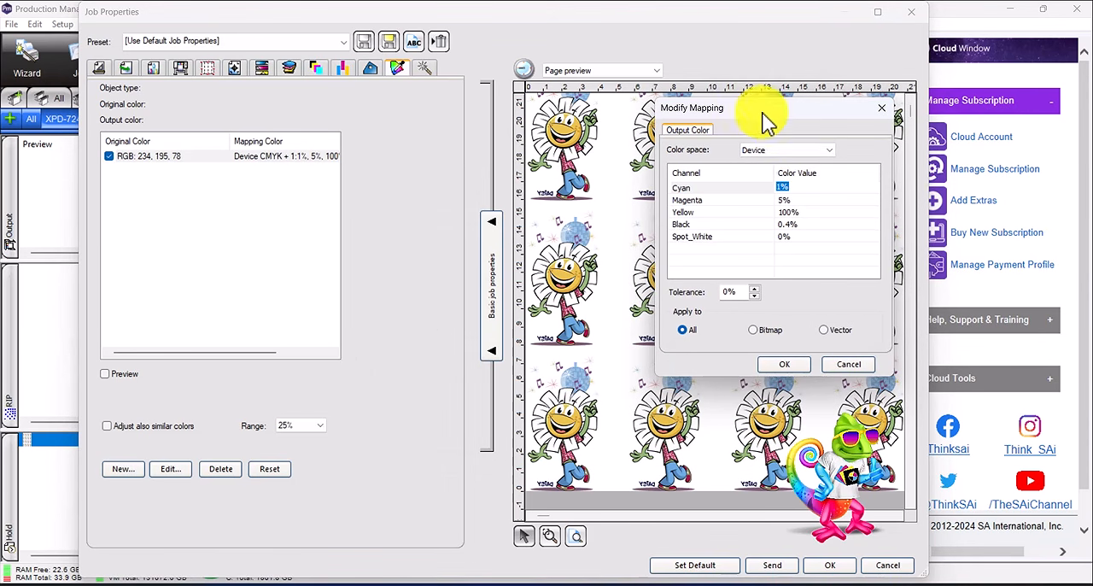
- Try the Device and RGB color spaces for the yellow mapping's output color
click(766, 150)
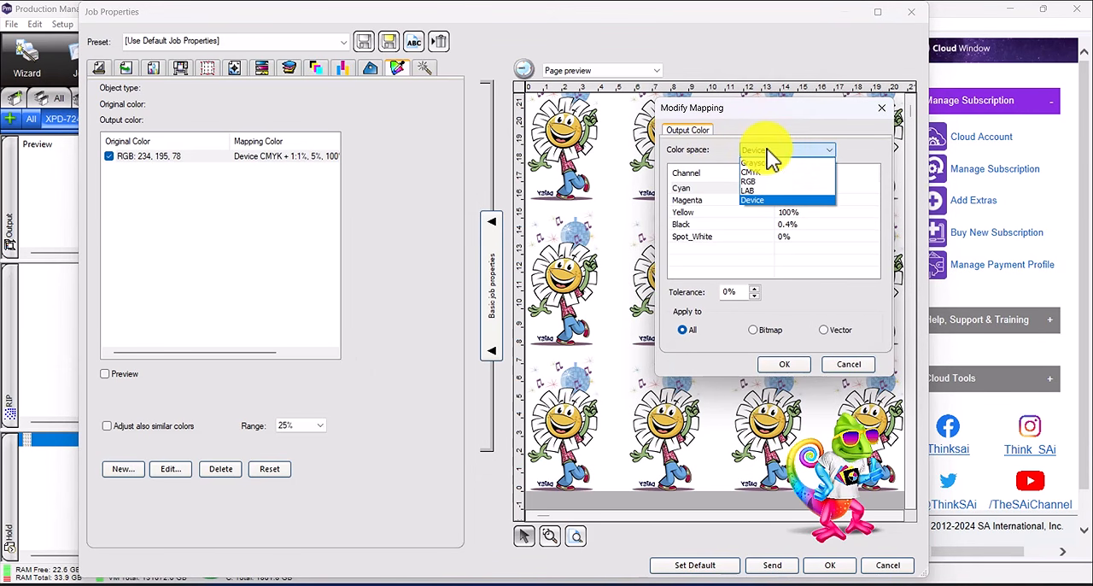
click(761, 200)
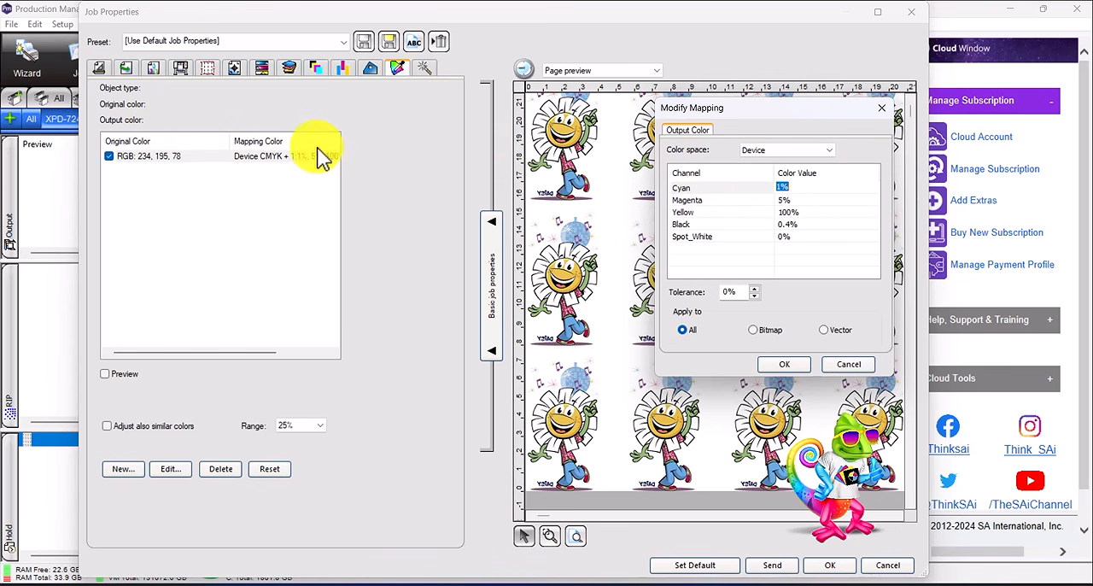
double_click(791, 188)
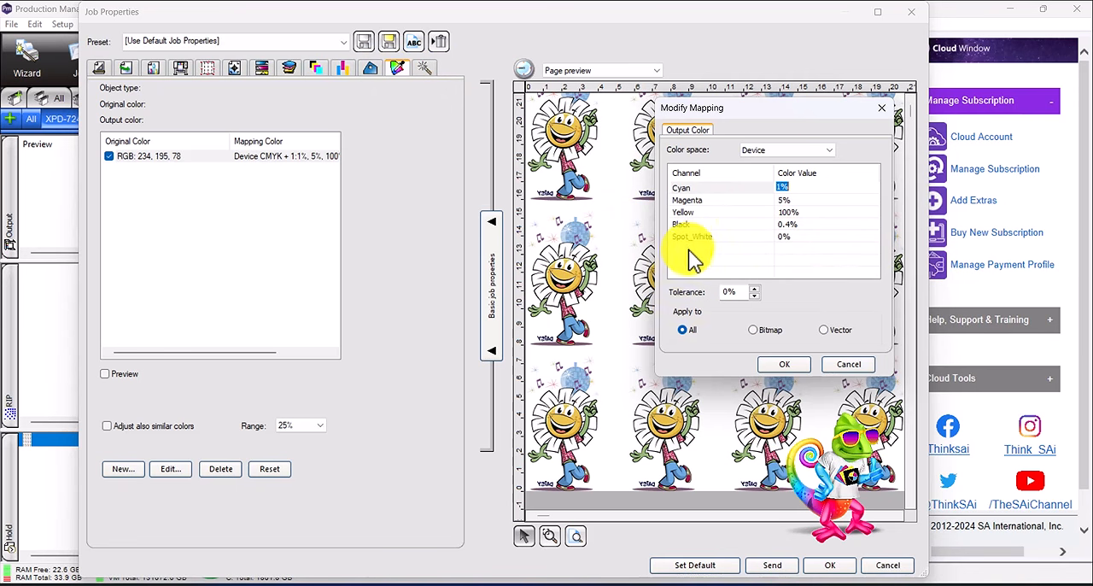
click(797, 156)
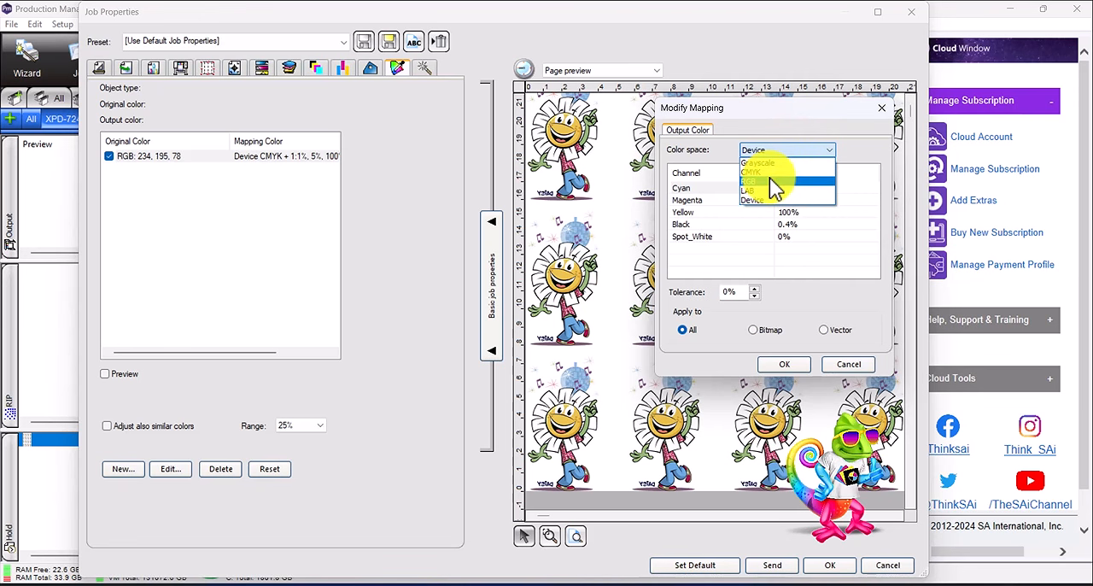
click(774, 182)
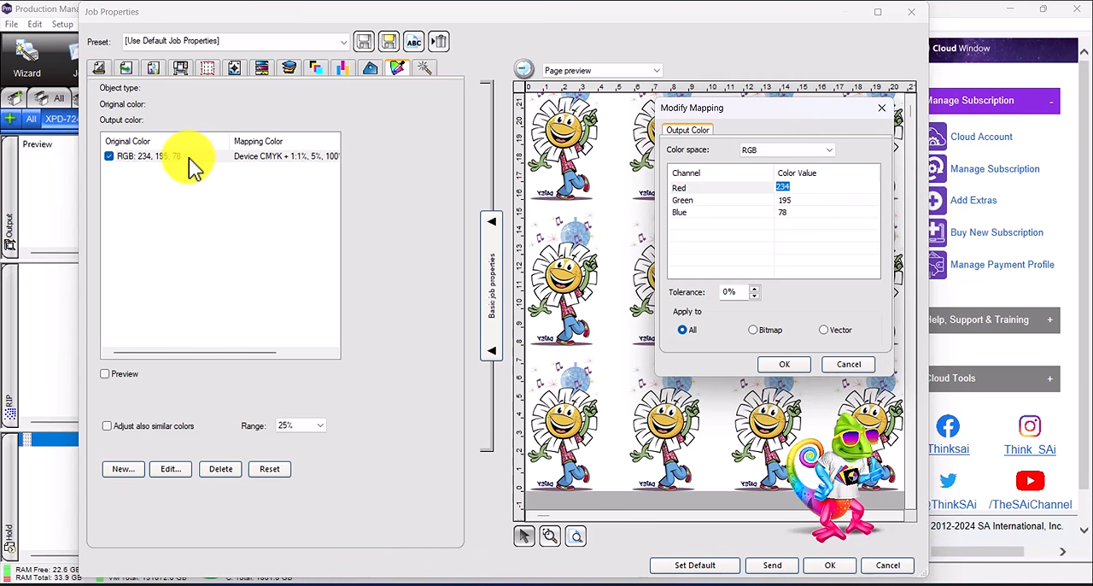
click(761, 154)
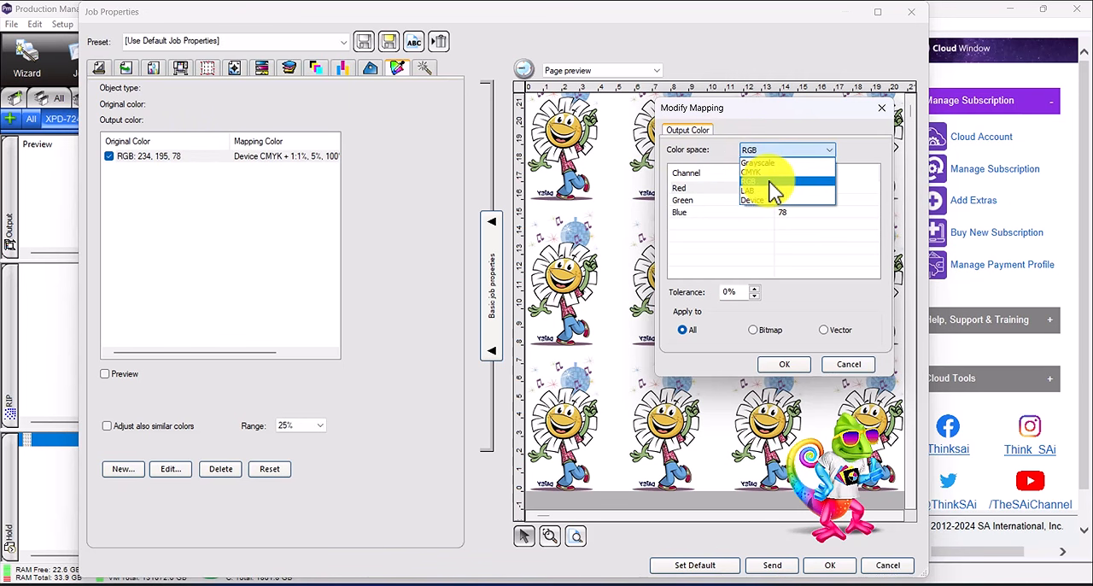
click(765, 182)
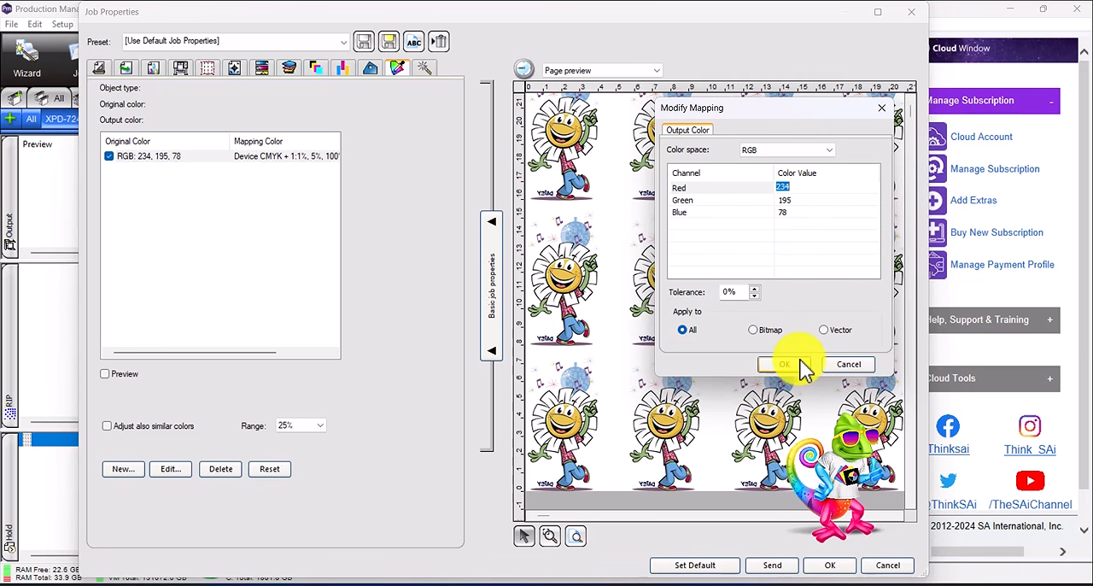
- Discard the mapping edit and delete the yellow color mapping
drag(791, 109, 874, 100)
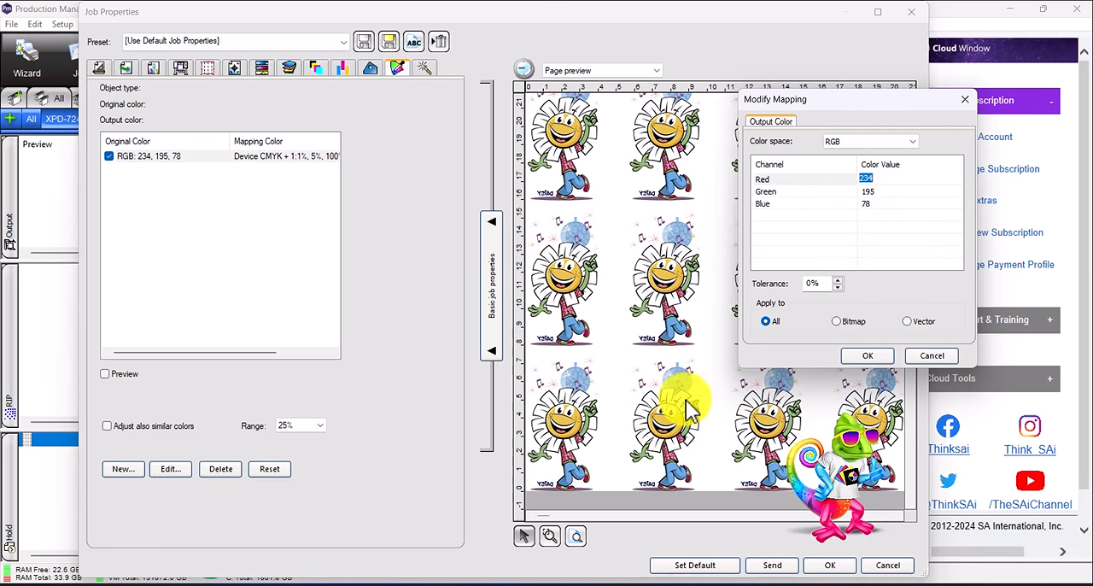
click(934, 356)
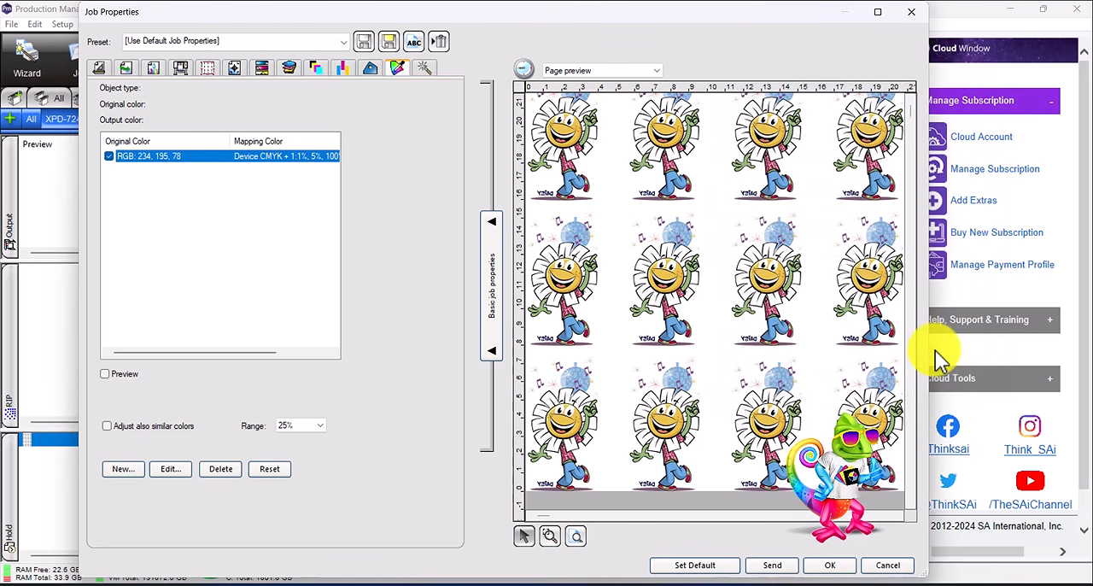
click(220, 470)
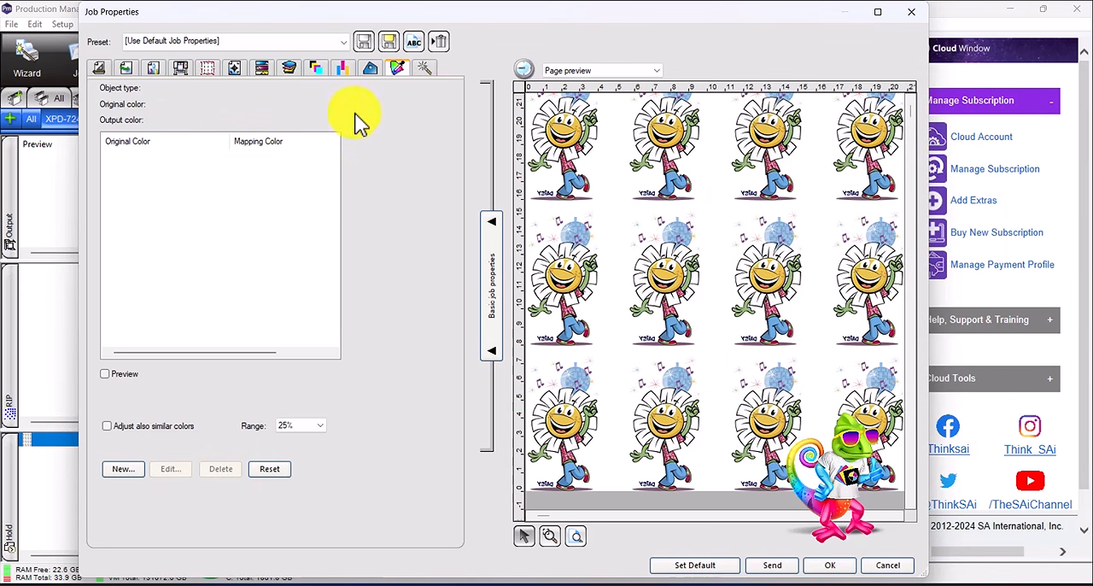
- In the transparency settings, enable alpha channel data for white and set the Spot_White white option to Use transparency mask
click(424, 68)
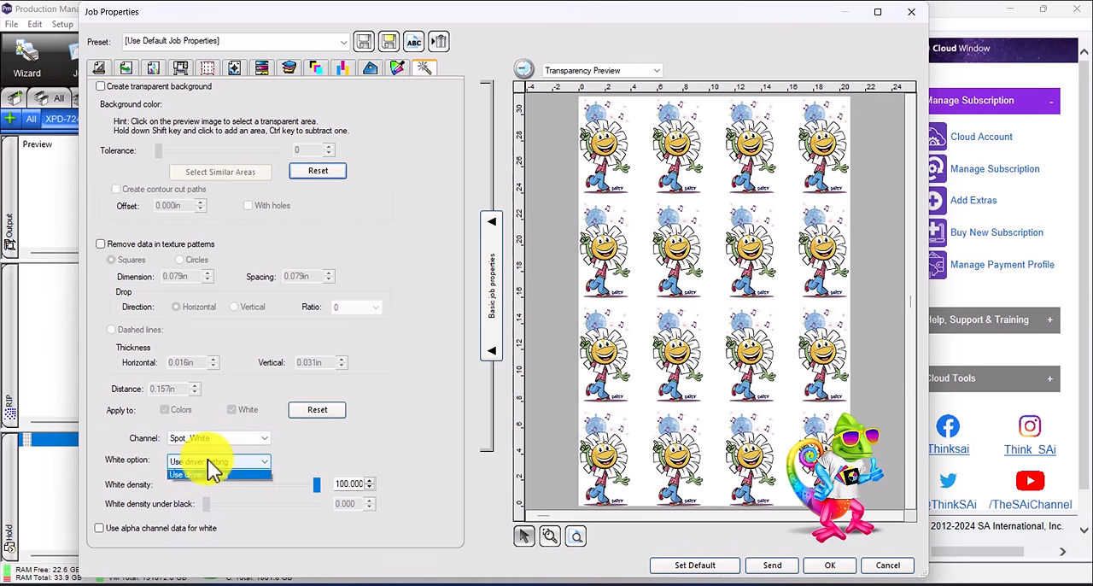
click(207, 459)
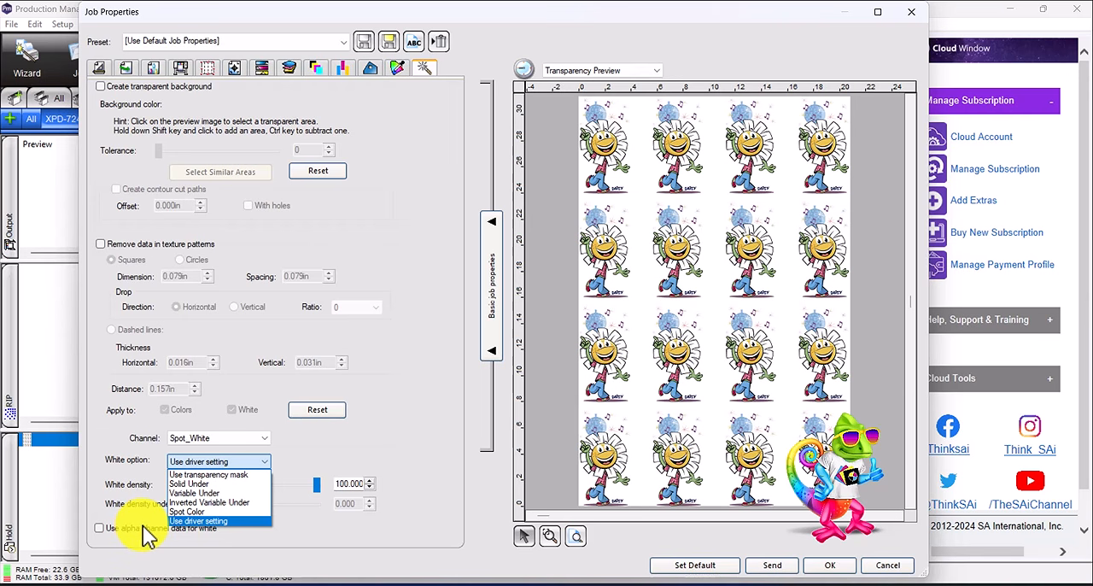
click(101, 538)
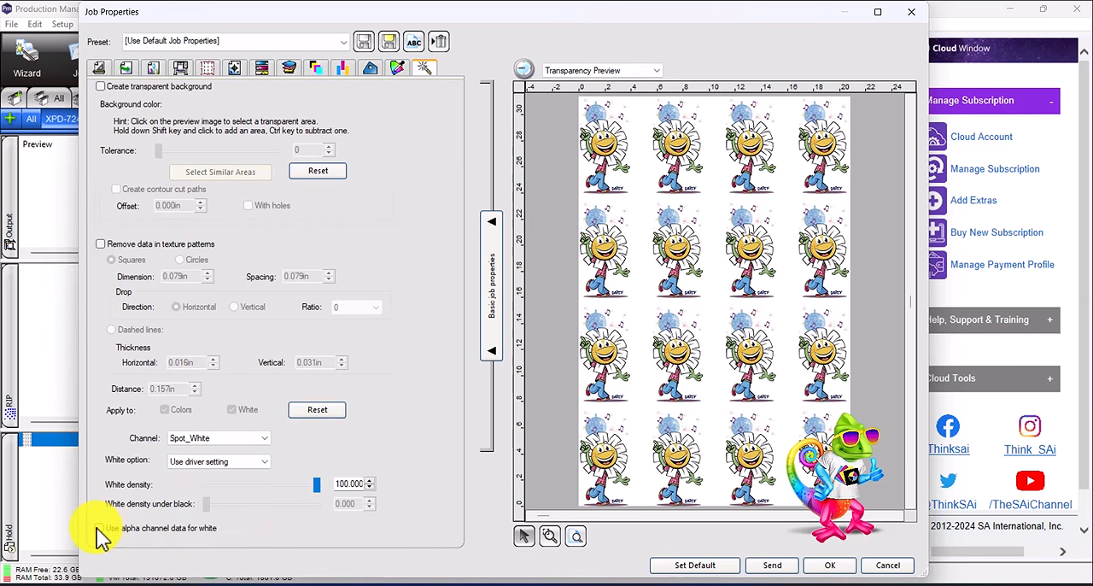
click(100, 529)
click(214, 462)
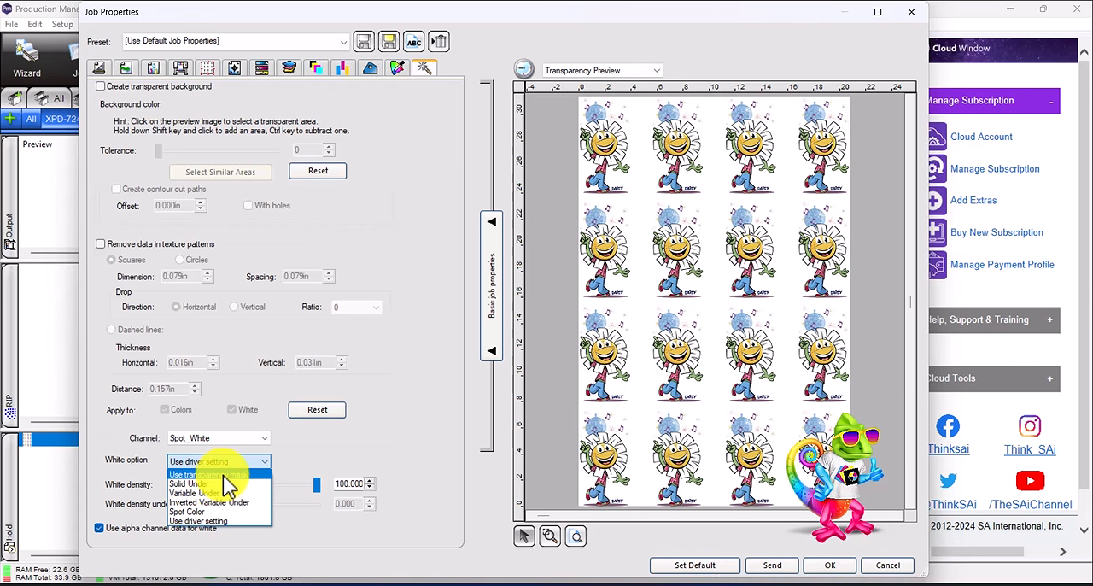
click(224, 475)
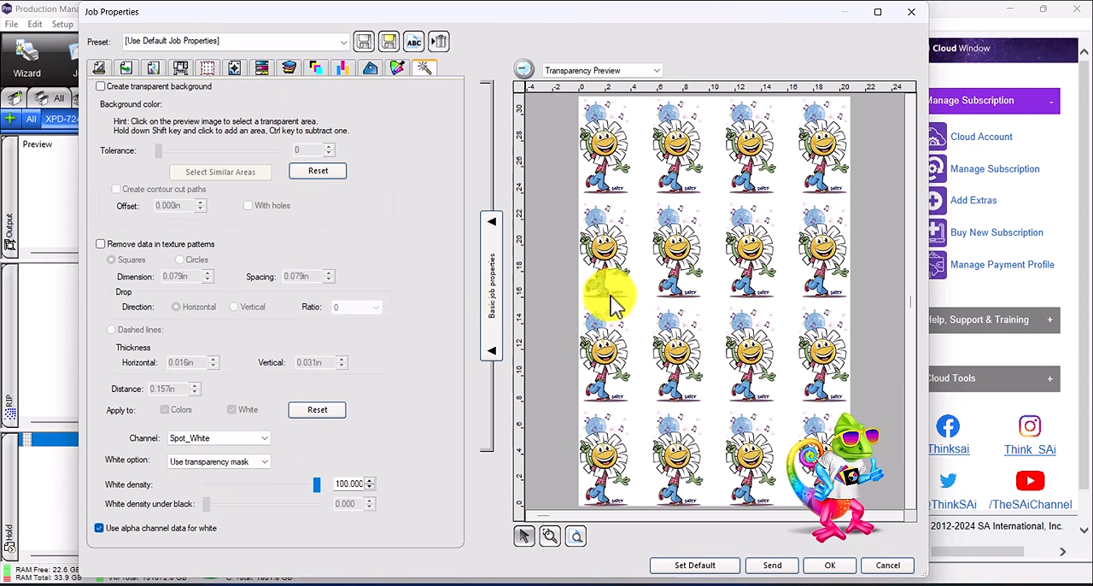
- Set the white option to Solid Under with a white density of 70 and a white density under black of 55
click(208, 463)
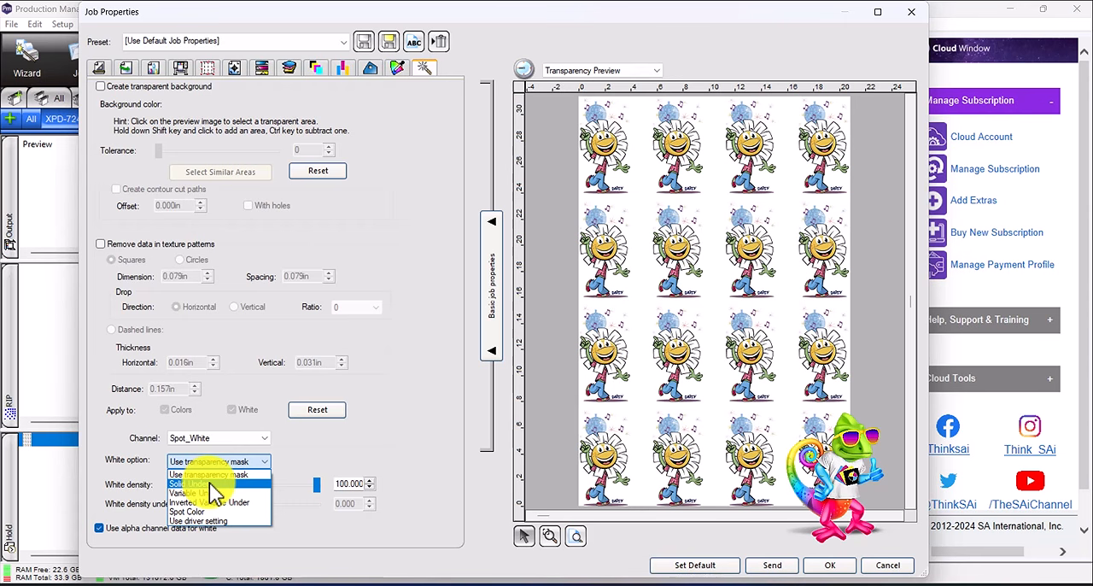
click(209, 484)
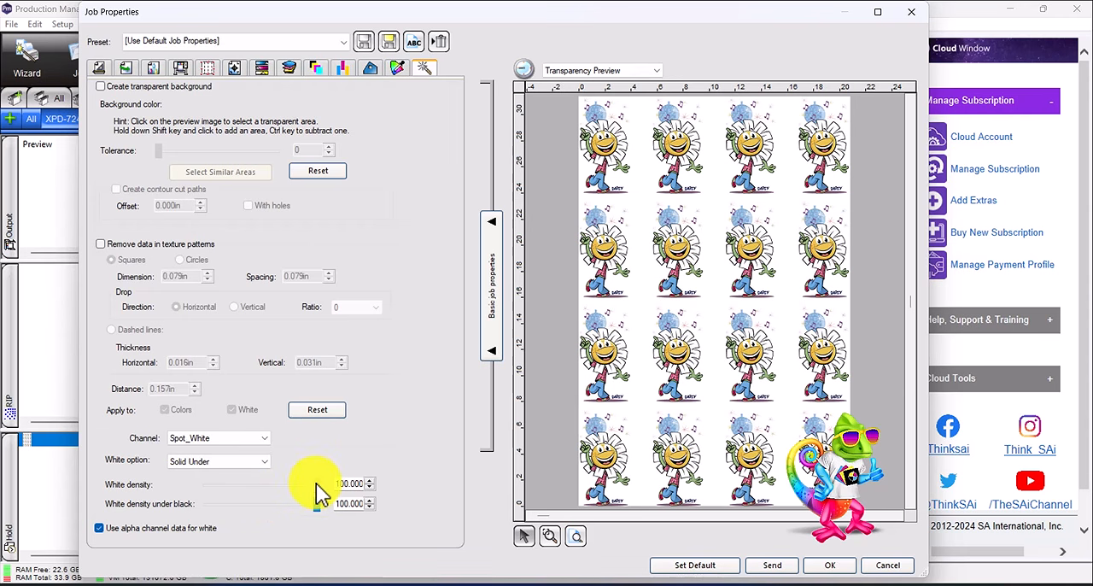
drag(316, 484, 286, 484)
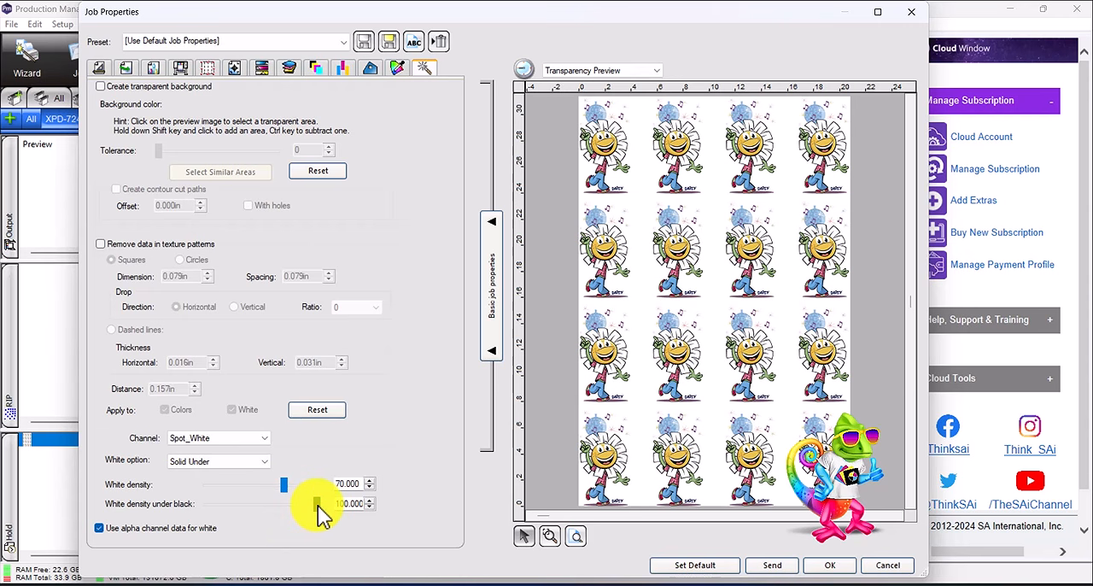
drag(317, 504, 268, 507)
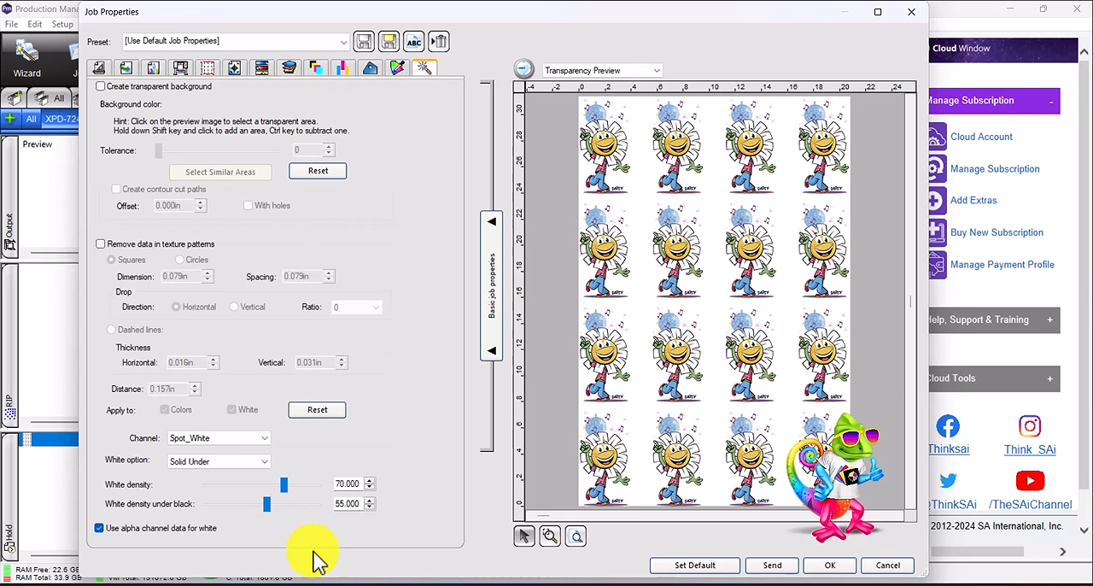
- Return the Spot_White channel's white option to Use transparency mask
click(223, 466)
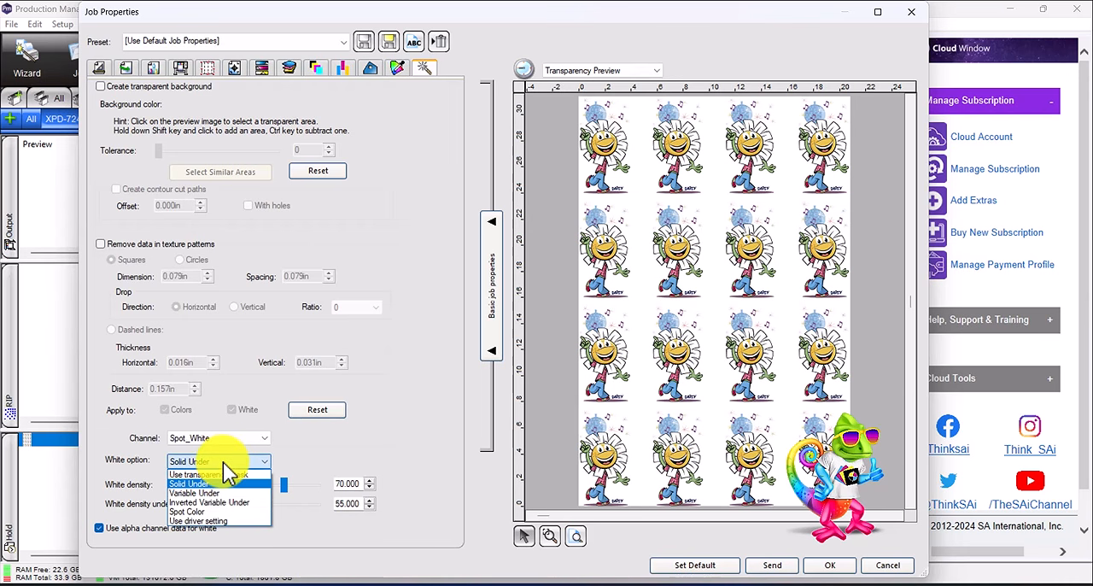
click(223, 474)
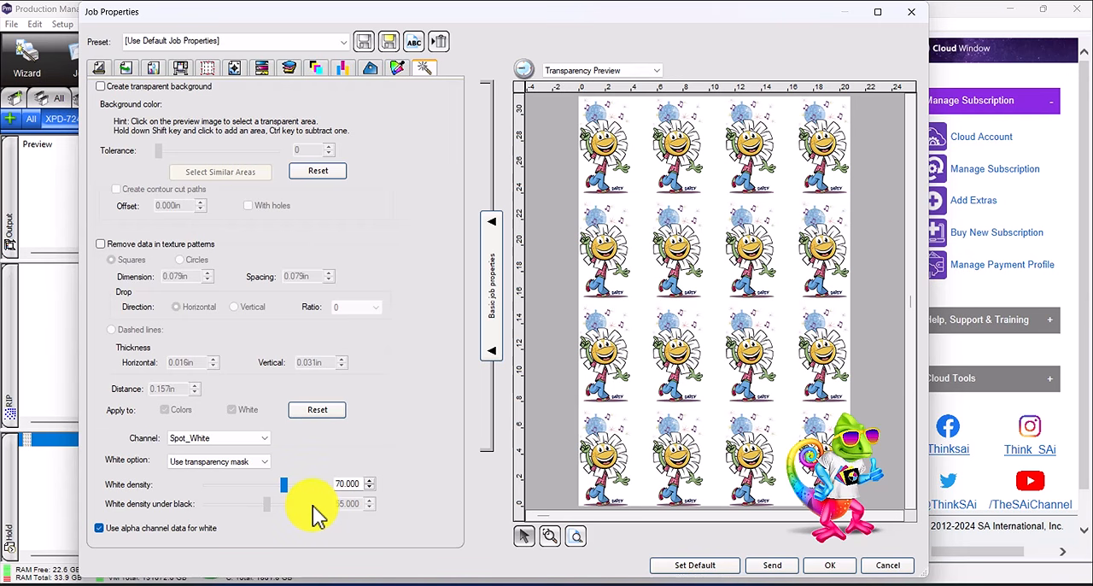
mouse_move(285, 488)
mouse_down()
mouse_move(295, 494)
mouse_move(283, 484)
mouse_up()
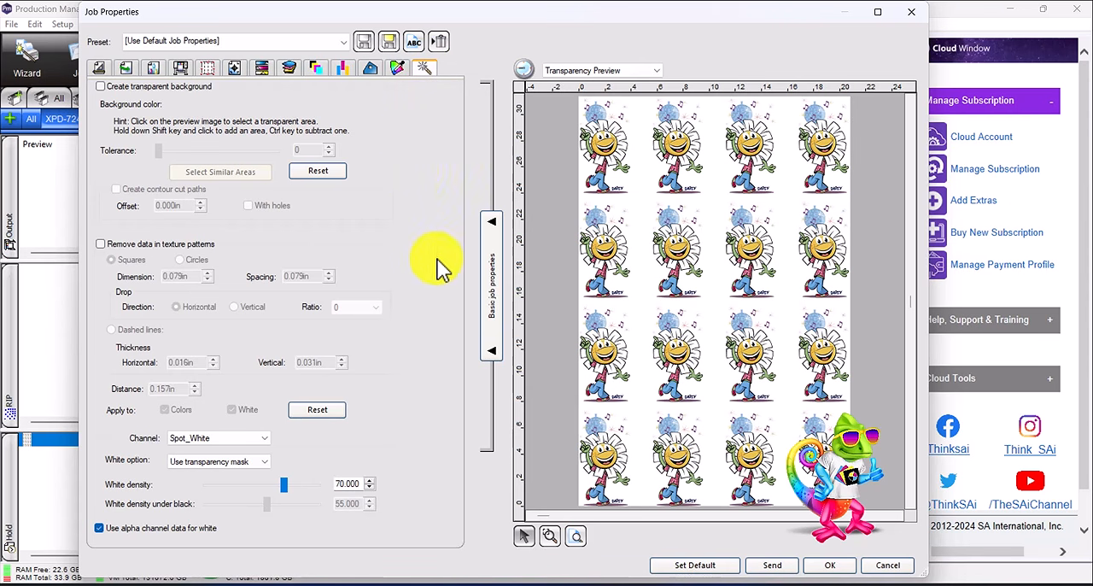
- Start saving the job properties as a new preset that includes the settings from all tabs
click(391, 44)
drag(504, 178, 723, 101)
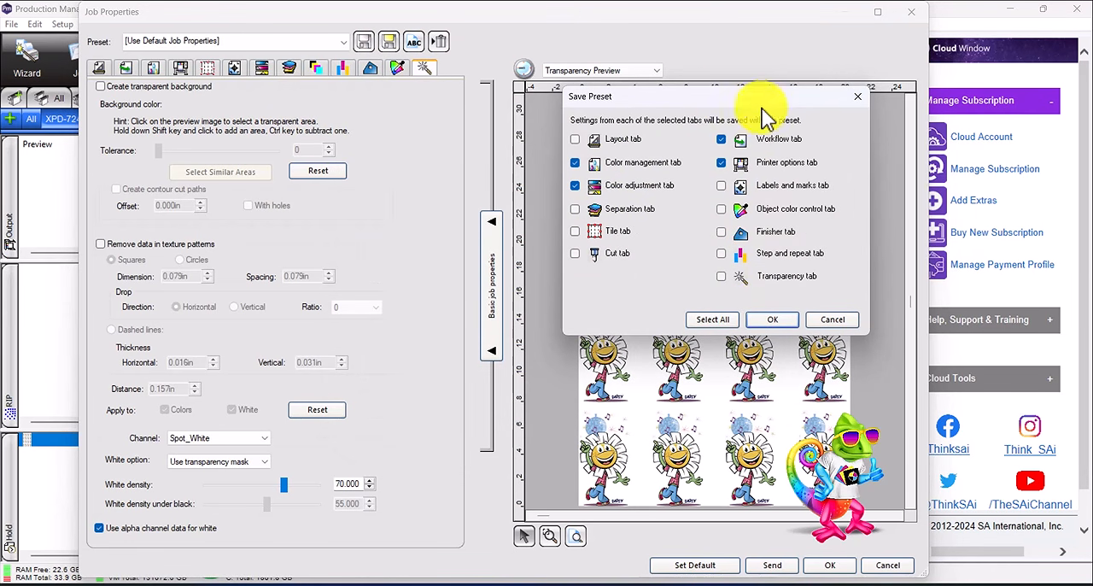
drag(790, 106, 863, 101)
click(773, 315)
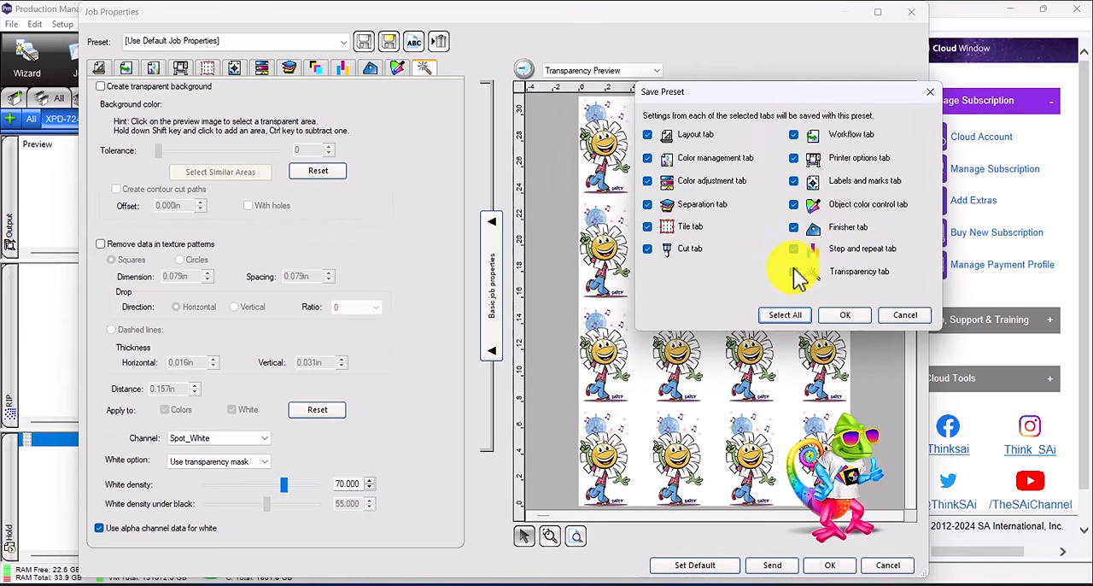
click(846, 315)
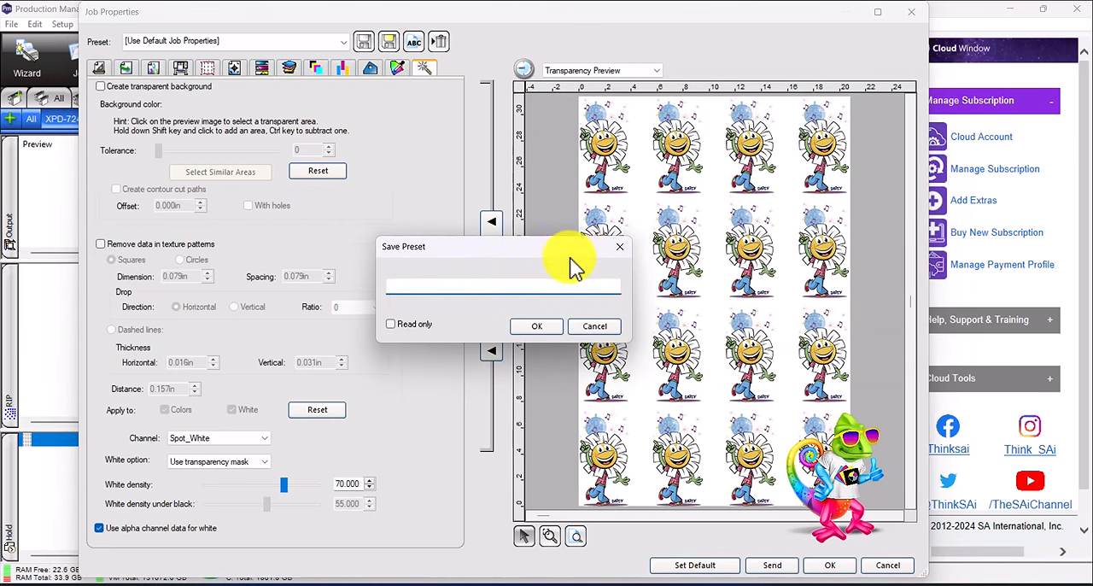
- Name the preset "DTF Transparency Mask choke 015mm" and save it
drag(568, 256, 583, 194)
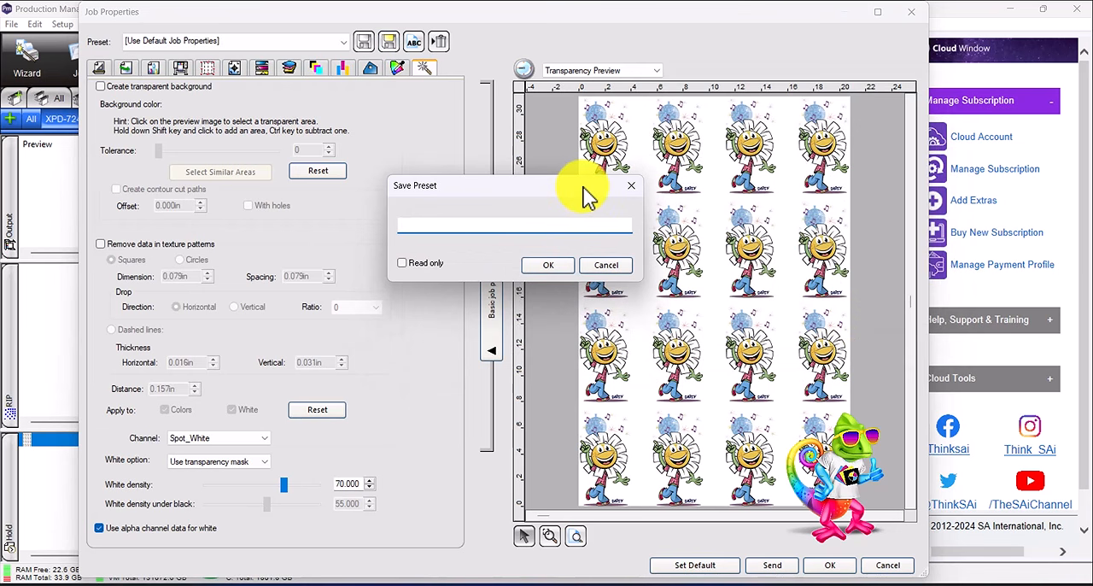
text(DRF)
key(BackSpace)
key(BackSpace)
text(TF)
text(Transparency Mask)
text(choke)
text(15)
key(BackSpace)
key(BackSpace)
text(015)
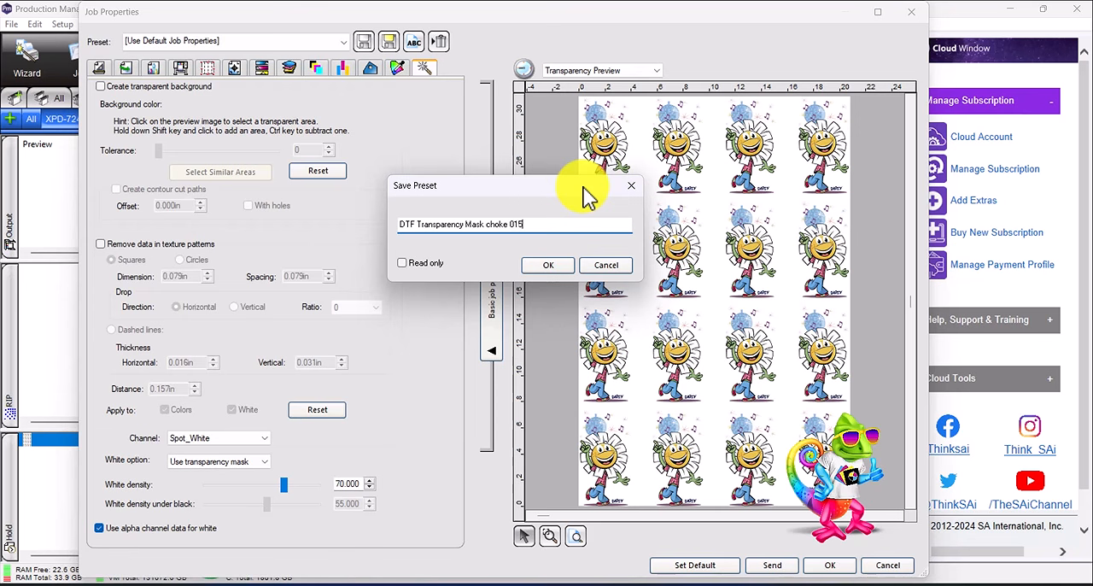
text(mm)
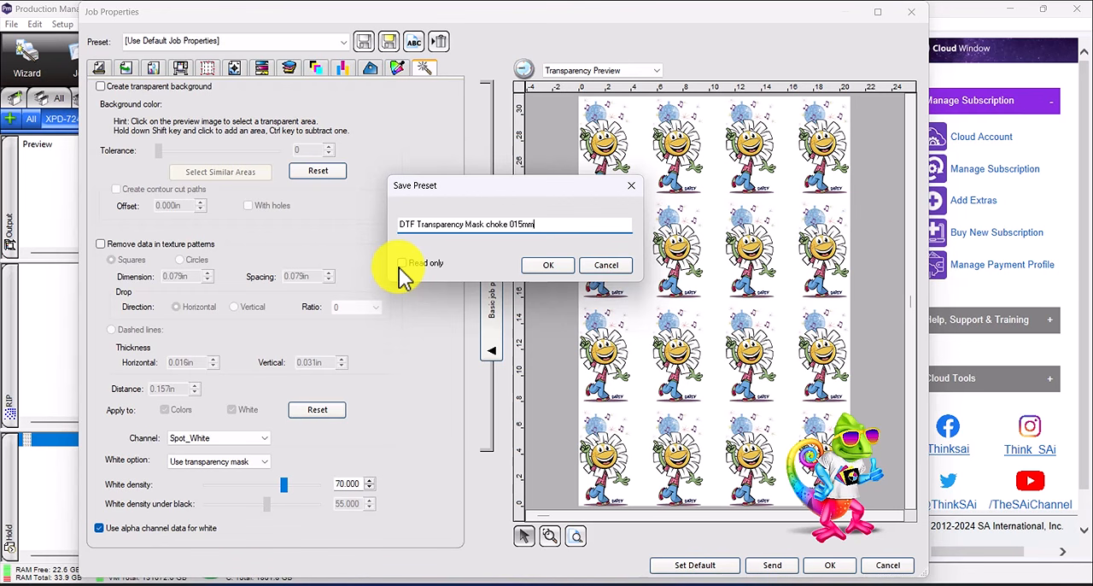
click(541, 265)
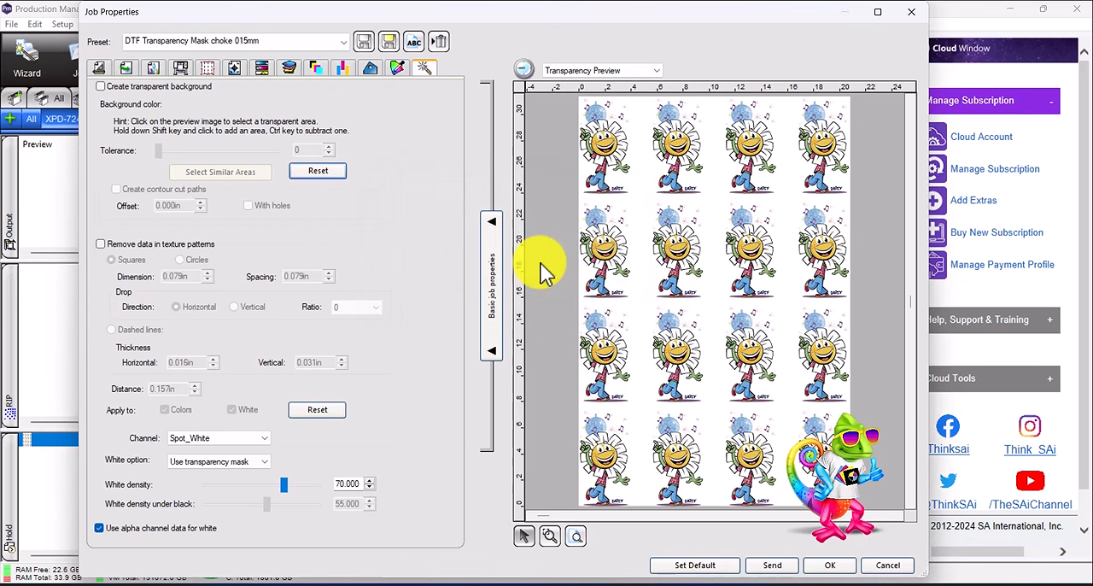
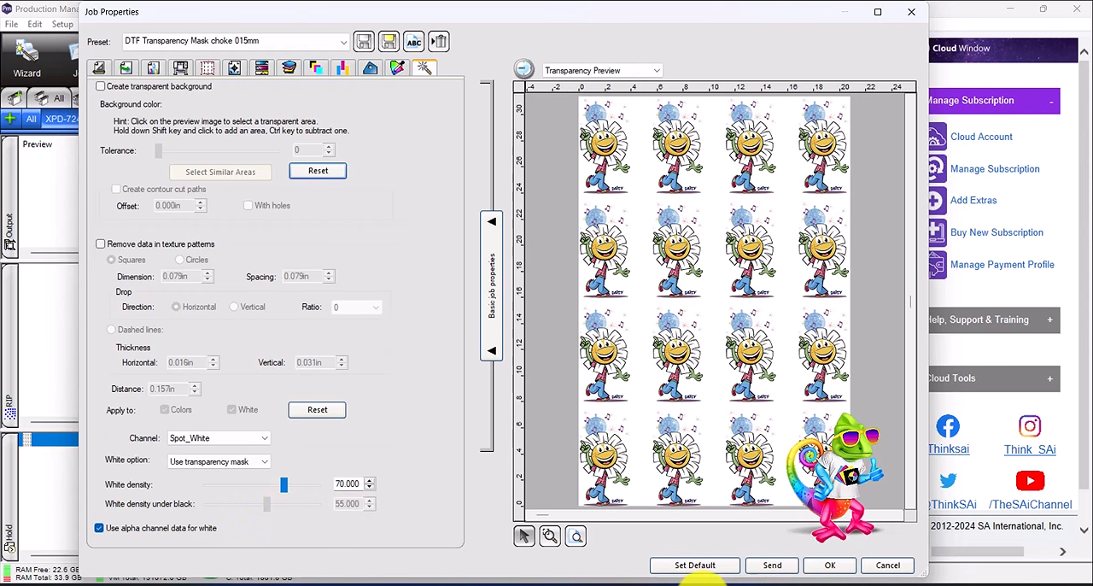
- Switch to Photoshop, use the Magic Wand to delete the connected white petals of the top row's third daisy, and deselect
click(687, 581)
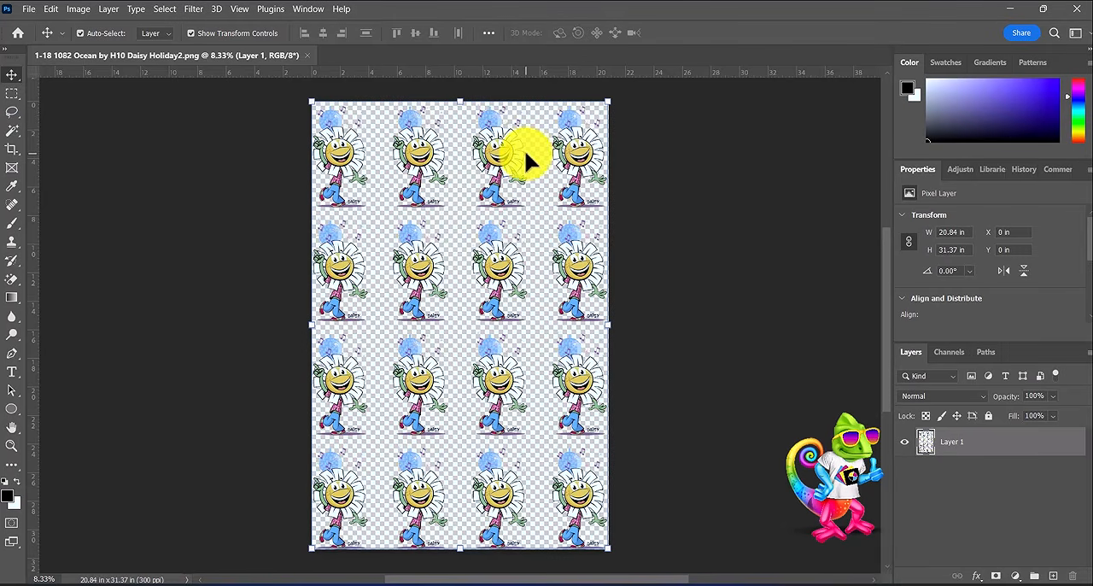
scroll(525, 154, up, 2)
scroll(524, 159, up, 3)
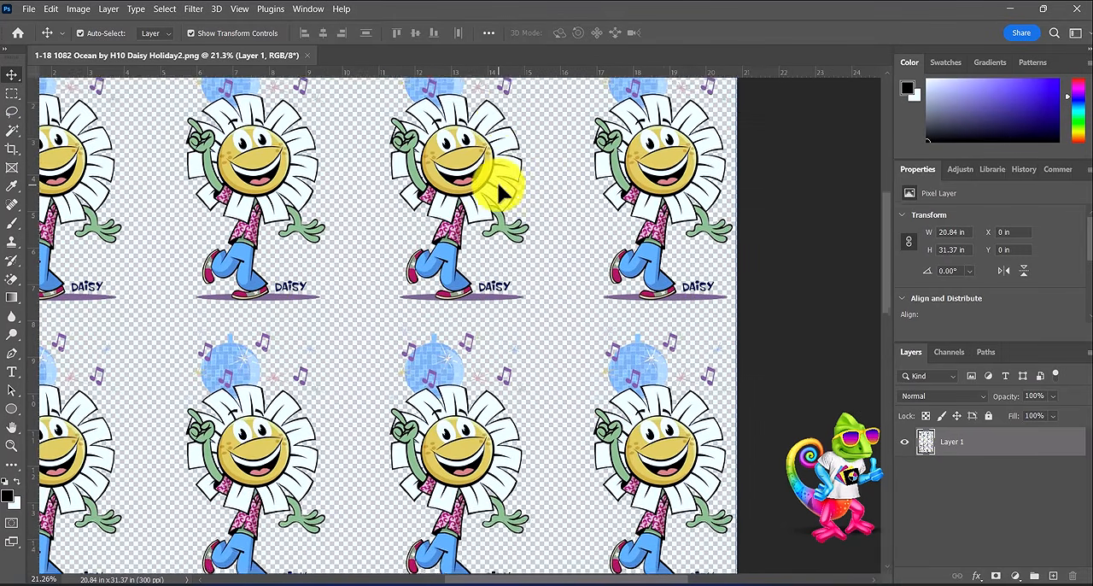
scroll(470, 220, down, 2)
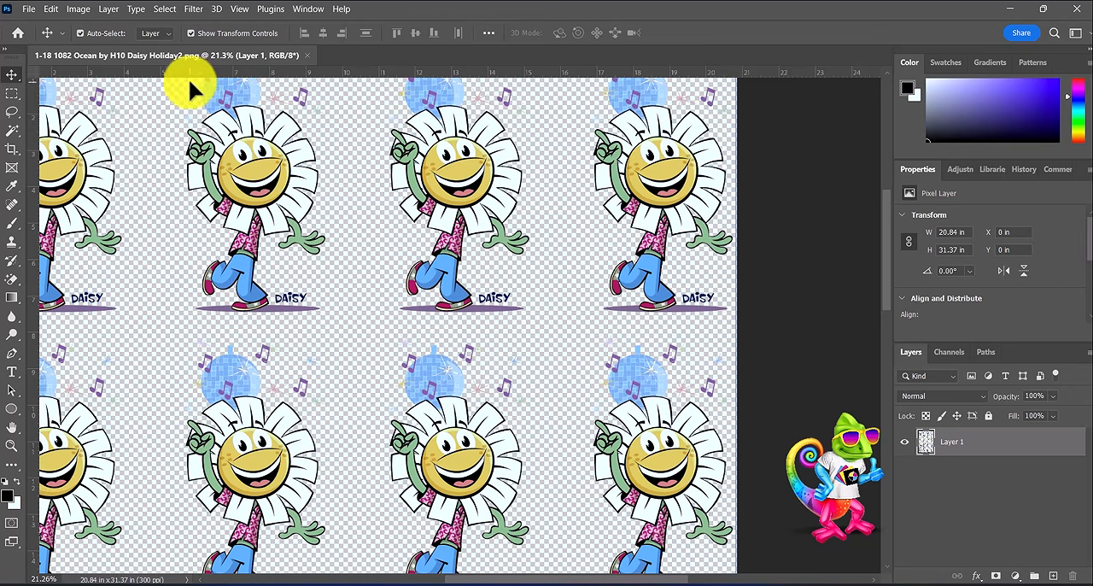
click(17, 130)
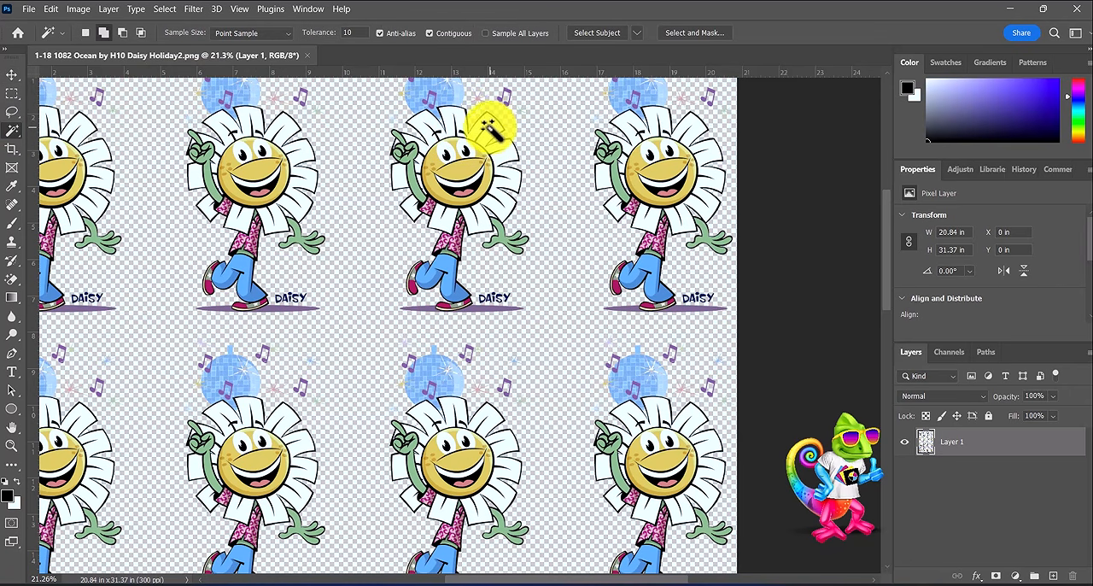
click(495, 141)
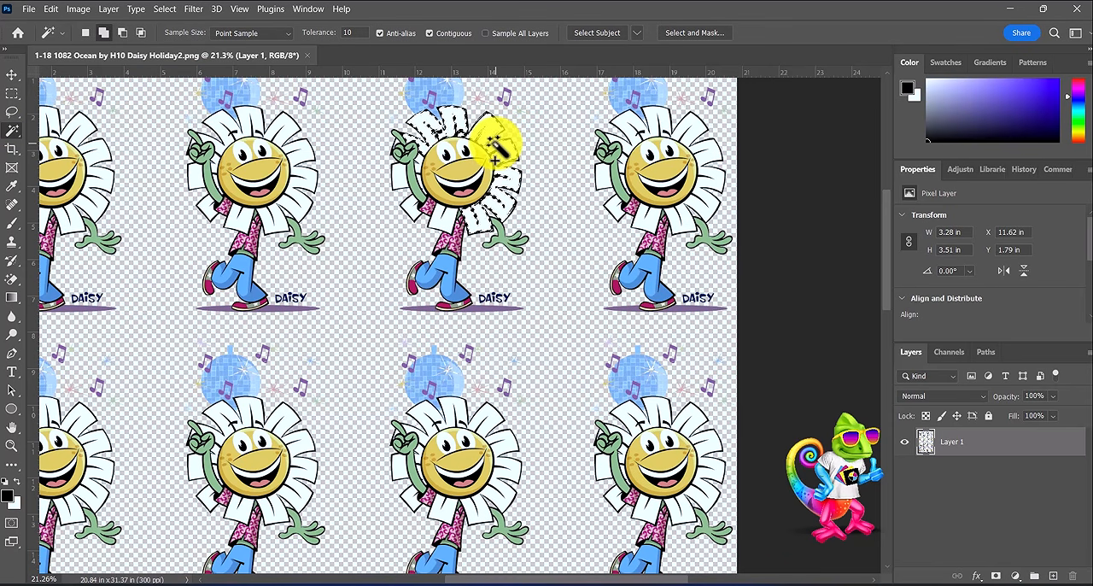
key(Delete)
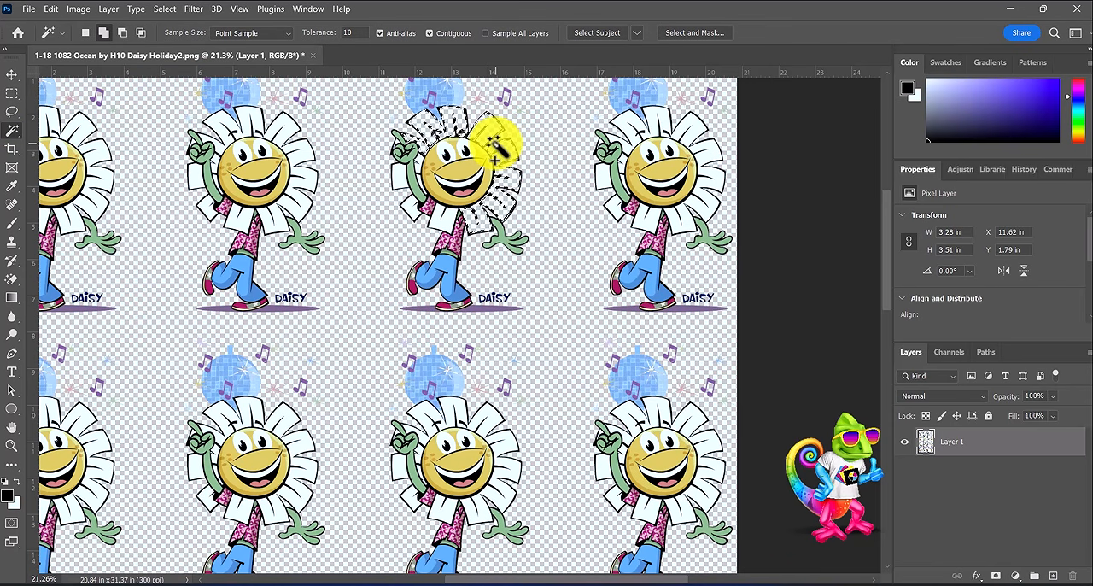
key(ctrl+d)
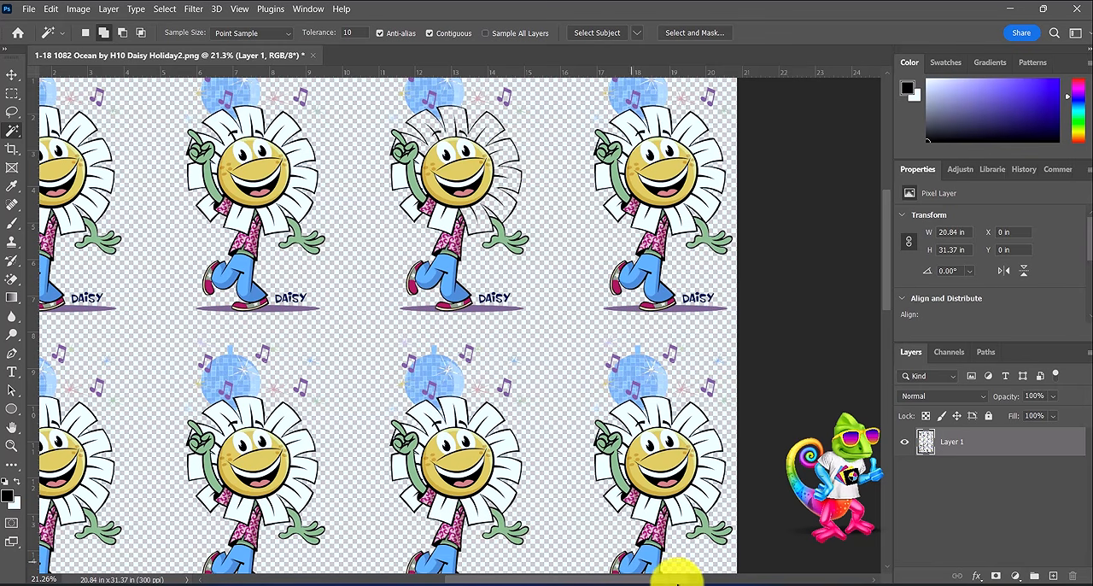
- Switch back to Production Manager and set the Spot_White channel's white option to Solid Under
click(744, 581)
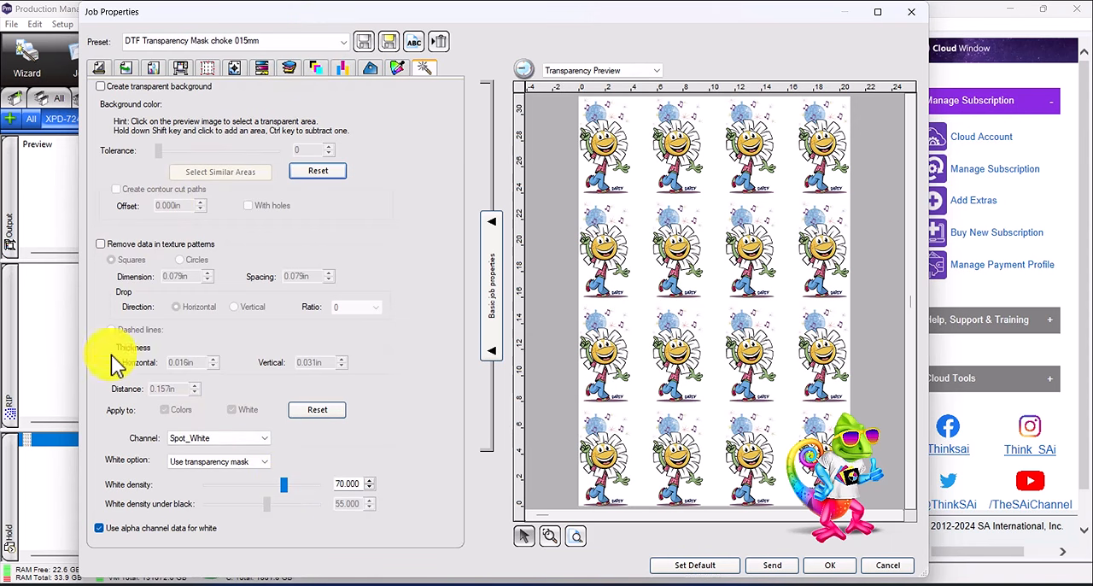
click(212, 462)
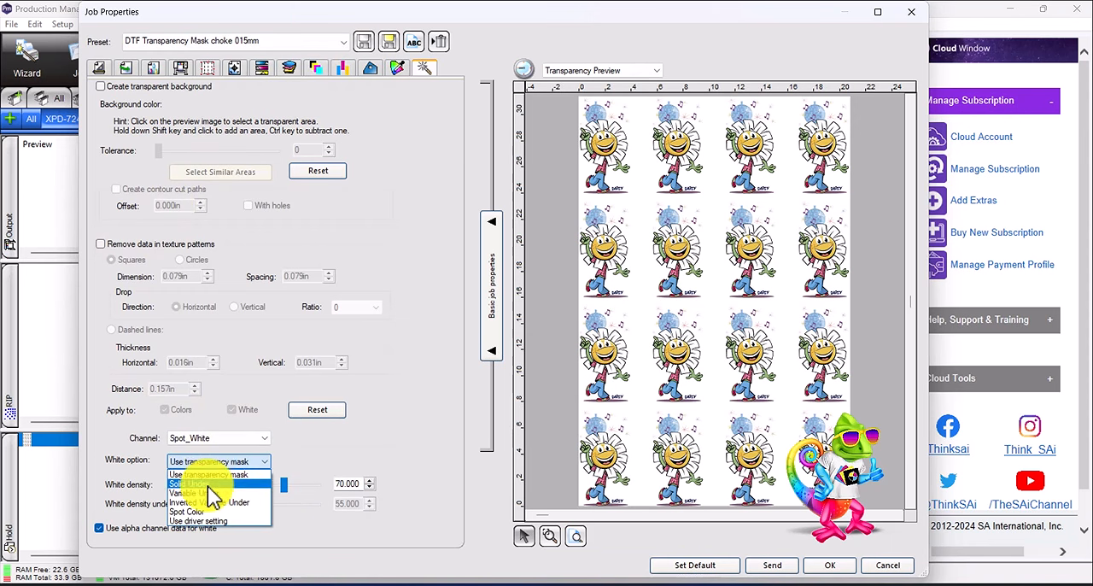
click(213, 494)
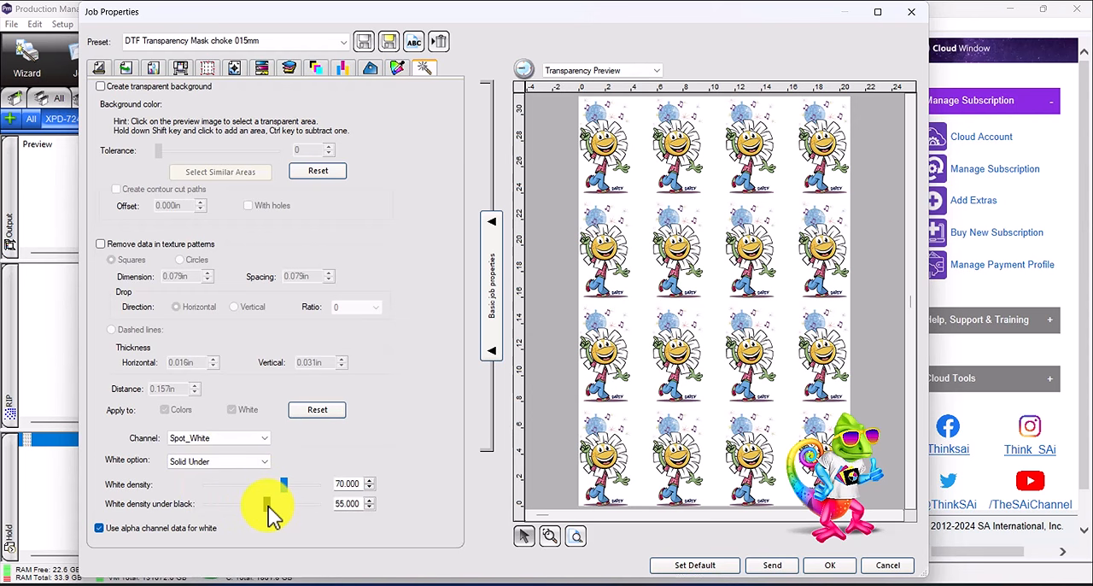
- Begin saving the Solid Under job properties as a separate preset, including the settings from every tab
click(390, 42)
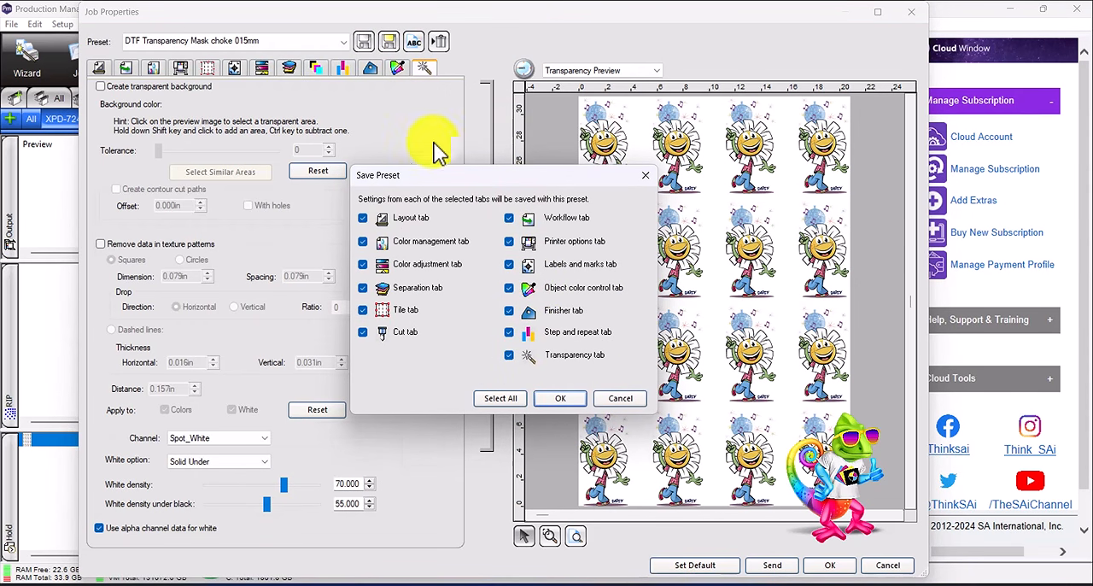
click(565, 403)
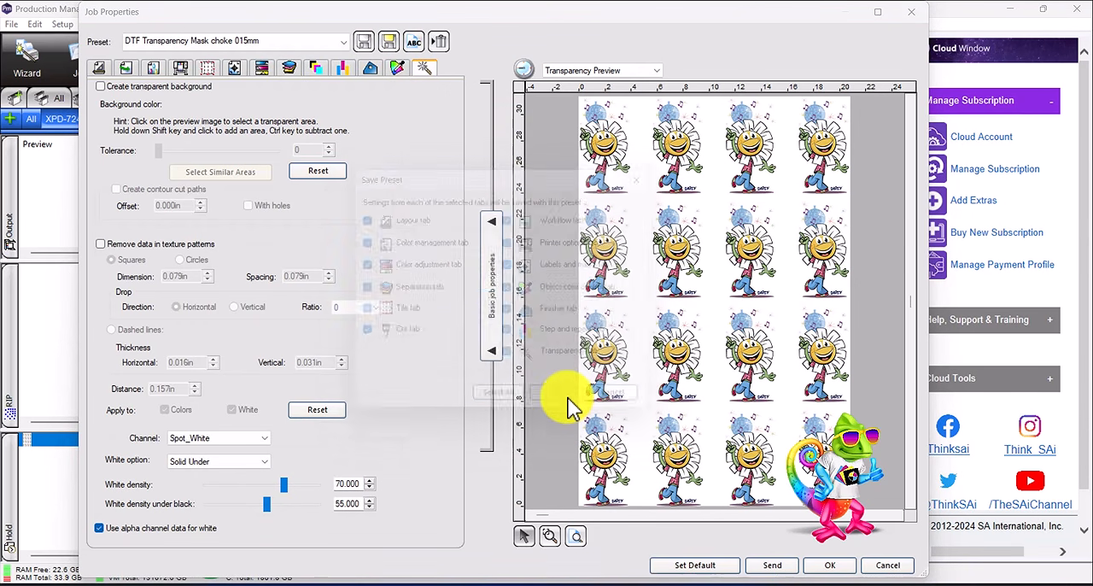
drag(519, 242, 559, 186)
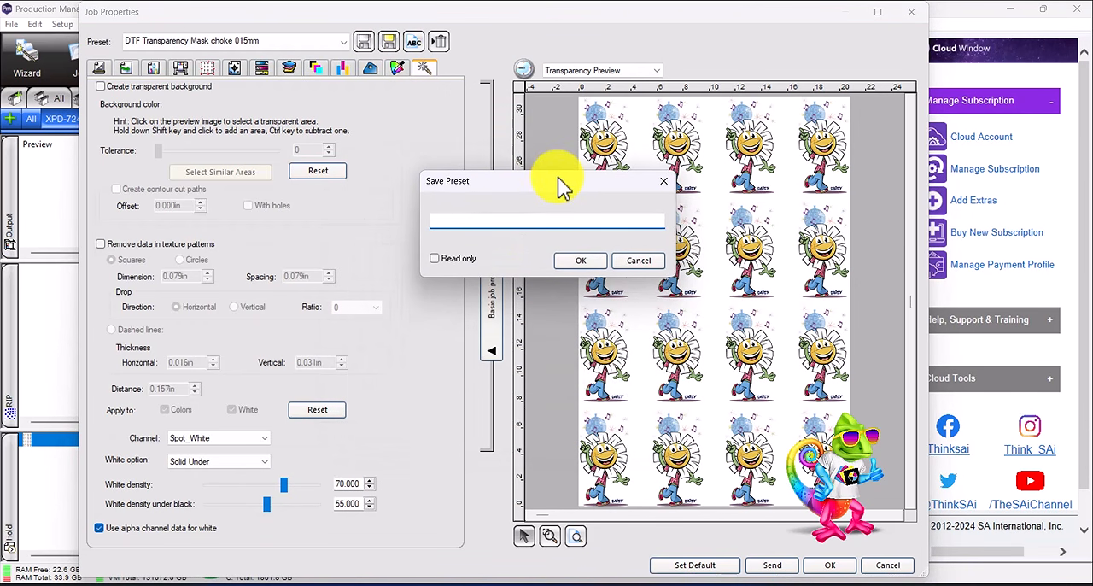
- Name the new preset "DTF Solid Under Choke 015mm Dark Shirts W70" and save it
text(DTF Solid Under Choke 015mm)
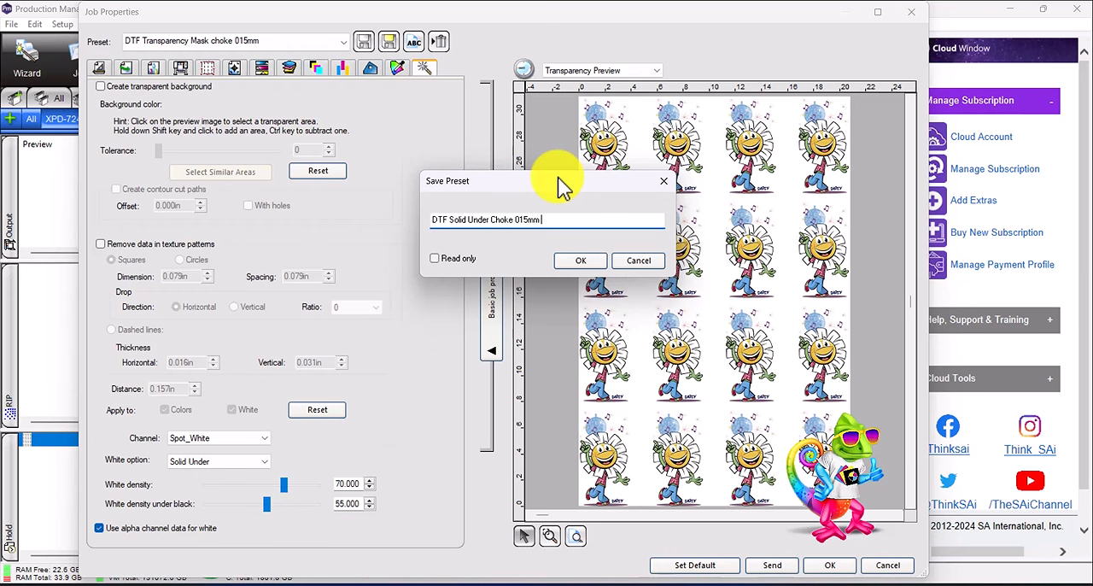
text(Dark Shirts)
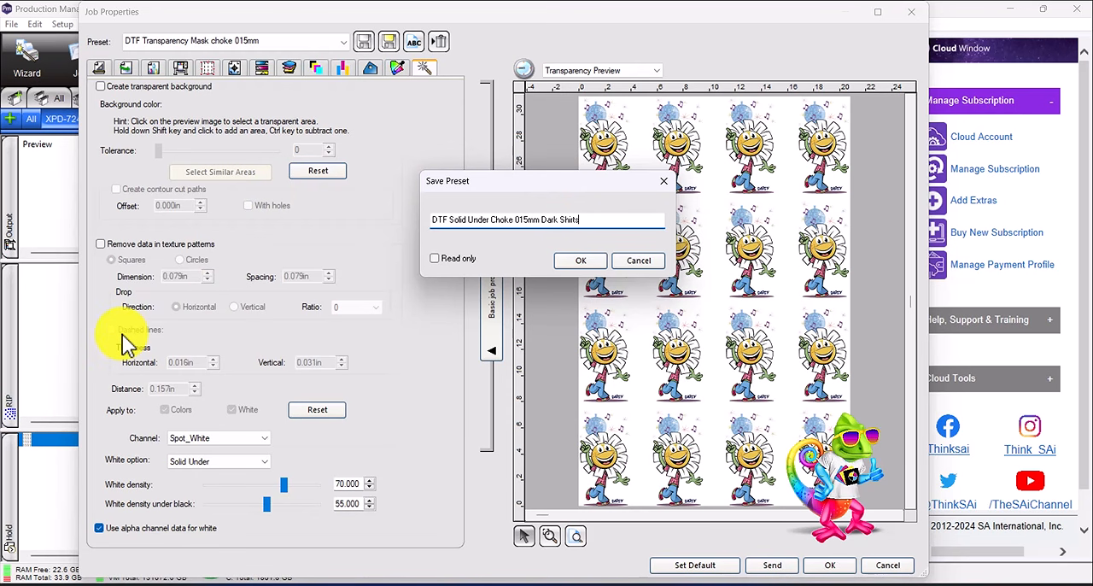
text(W70)
click(571, 261)
- Compare the saved presets by loading DTF Transparency Mask choke 015mm and switching back to DTF Solid Under Choke 015mm Dark Shirts W70
click(286, 42)
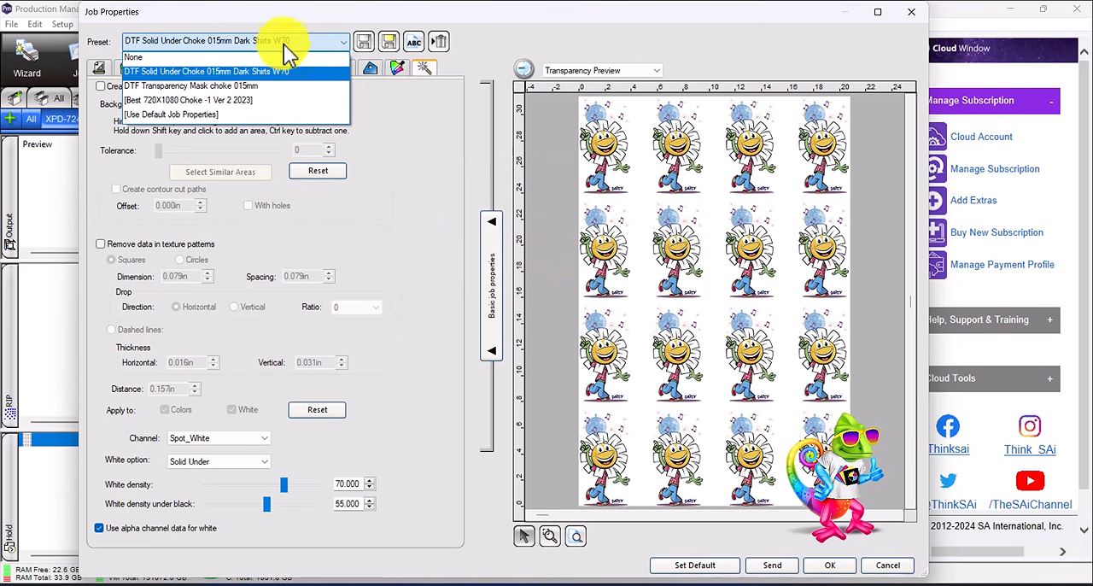
click(245, 88)
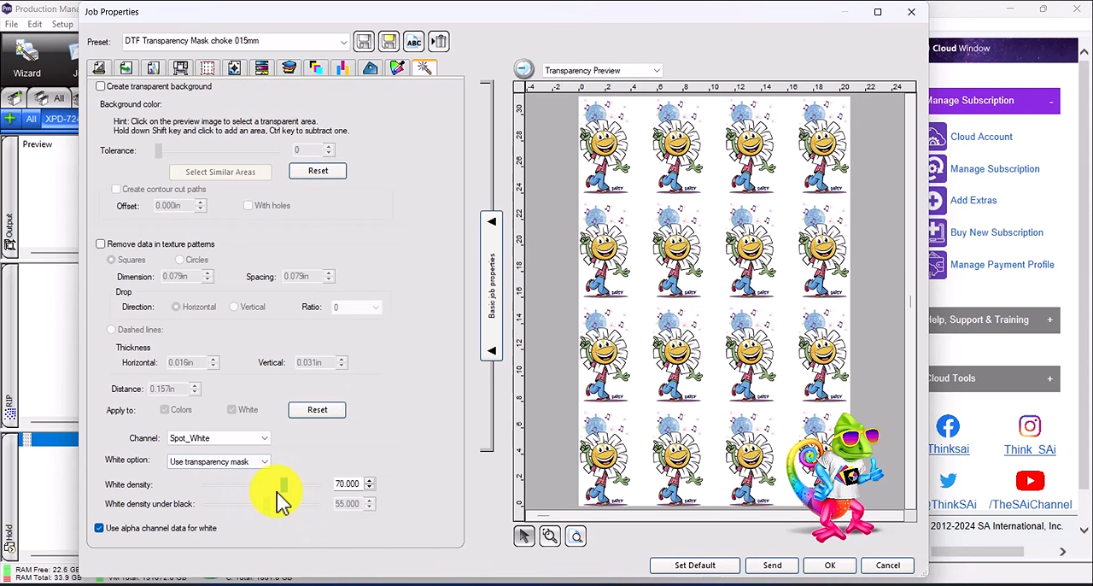
click(250, 43)
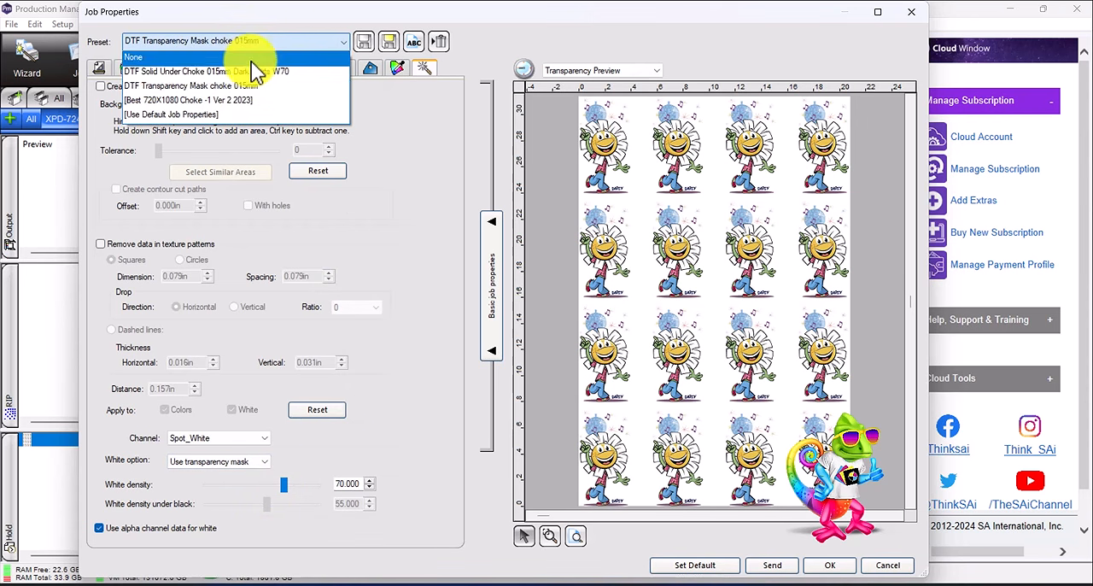
click(251, 72)
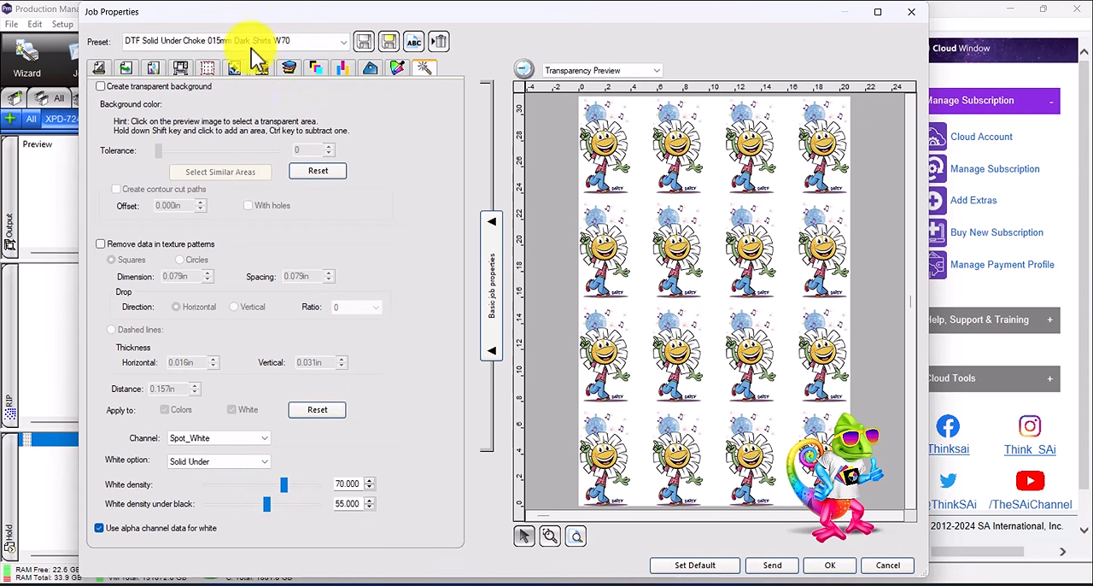
- Load the DTF Transparency Mask choke 015mm preset and accept the job properties
click(254, 42)
click(256, 84)
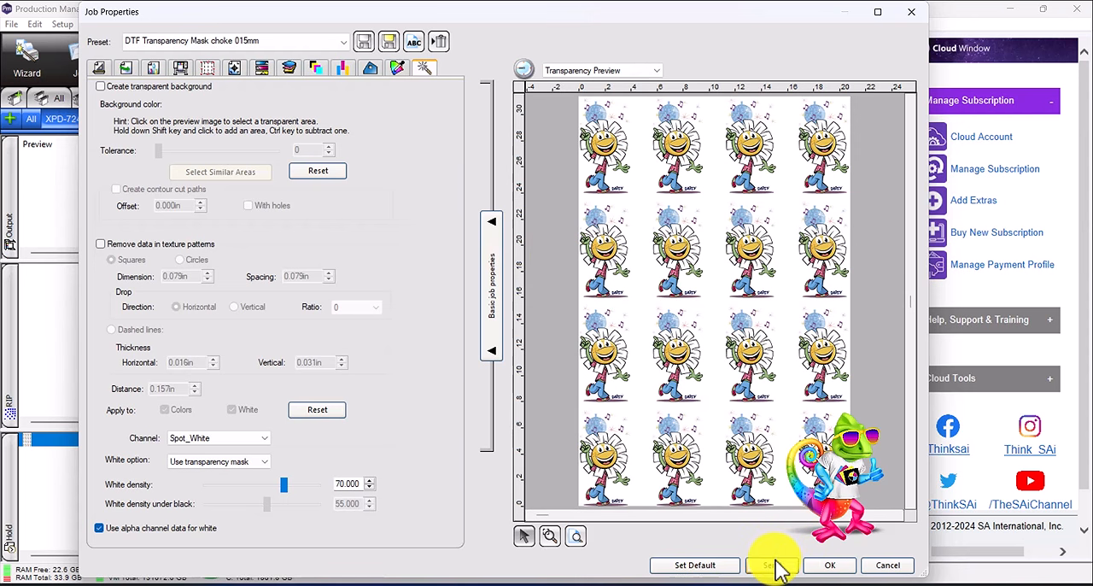
click(830, 566)
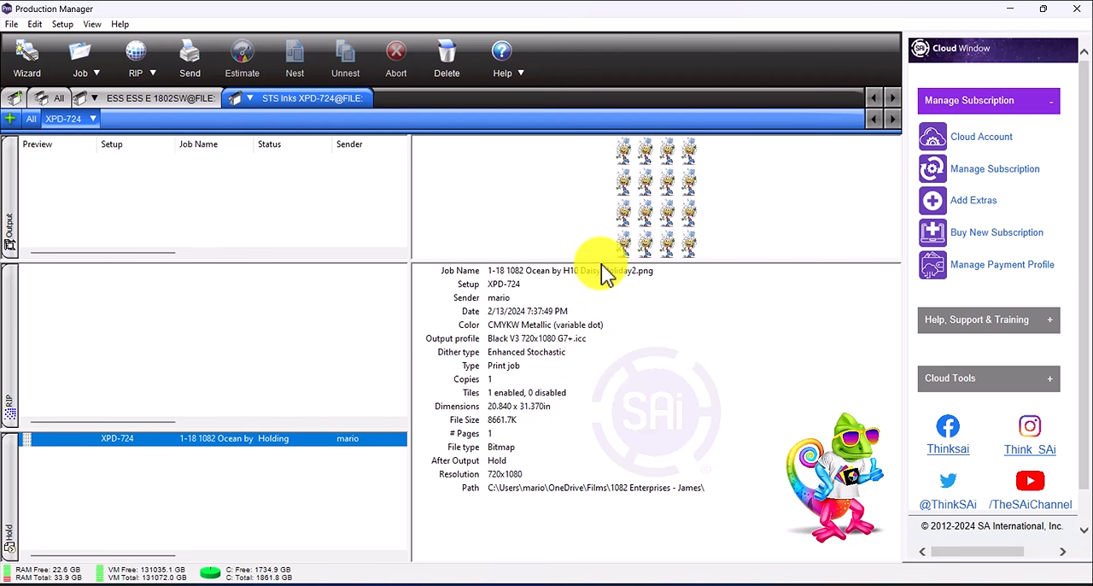
- Enlarge the job preview area by lowering its divider above the job details
drag(603, 262, 604, 373)
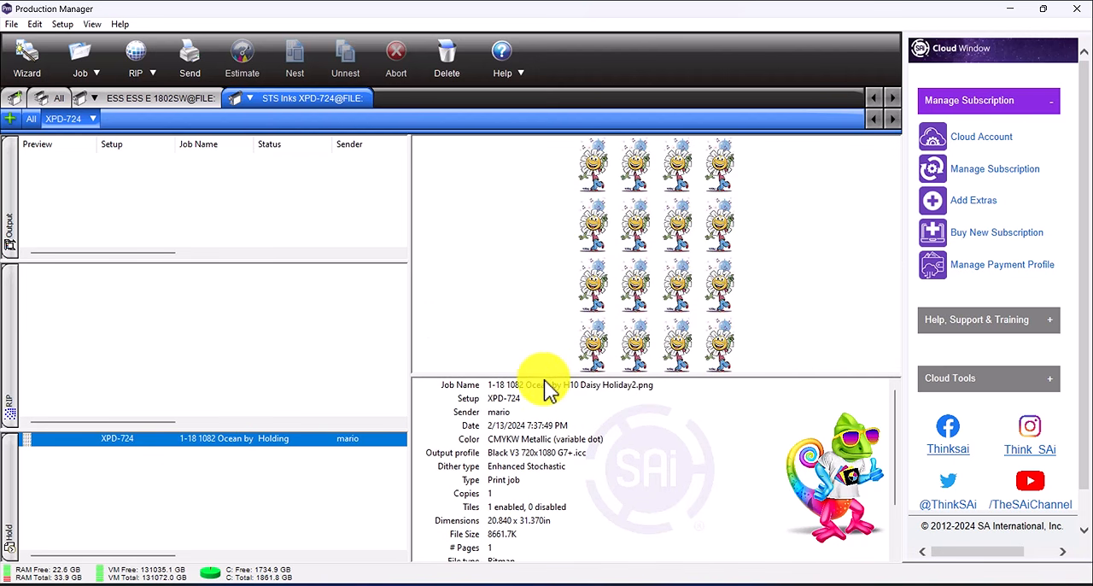
drag(547, 378, 544, 413)
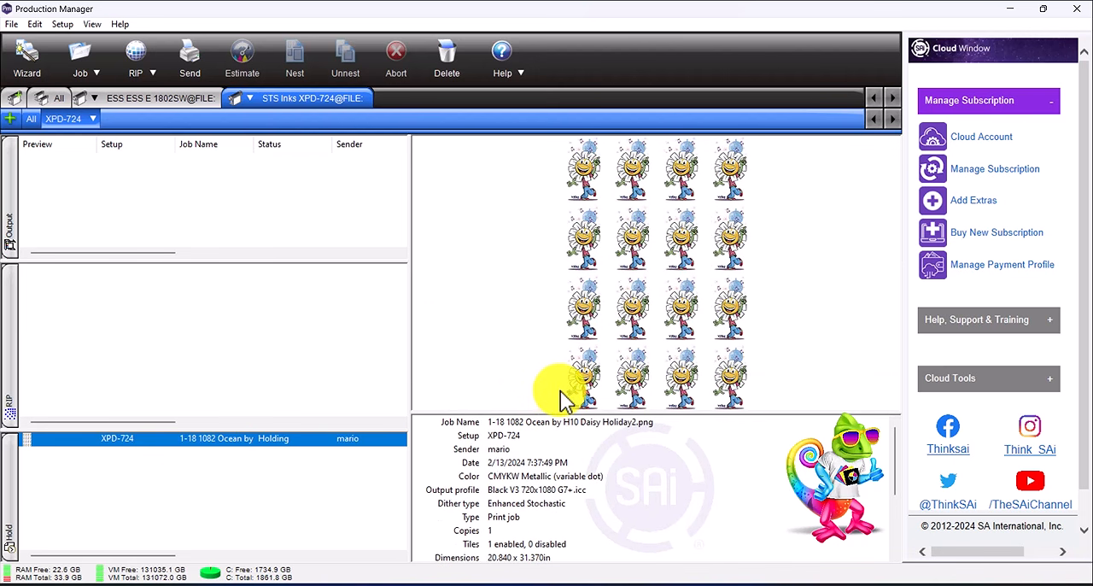